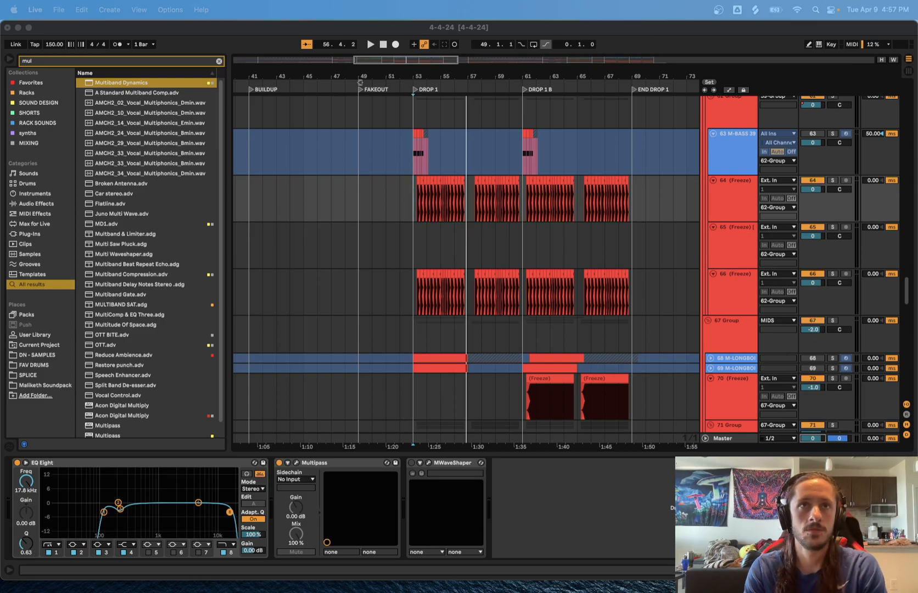
key("super+Tab")
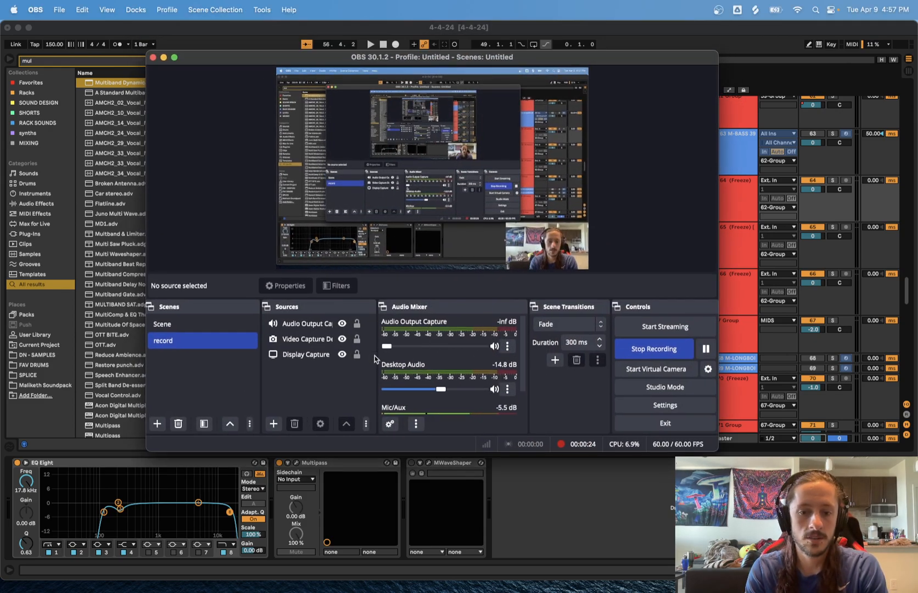
left_click_drag(248, 59, 258, 0)
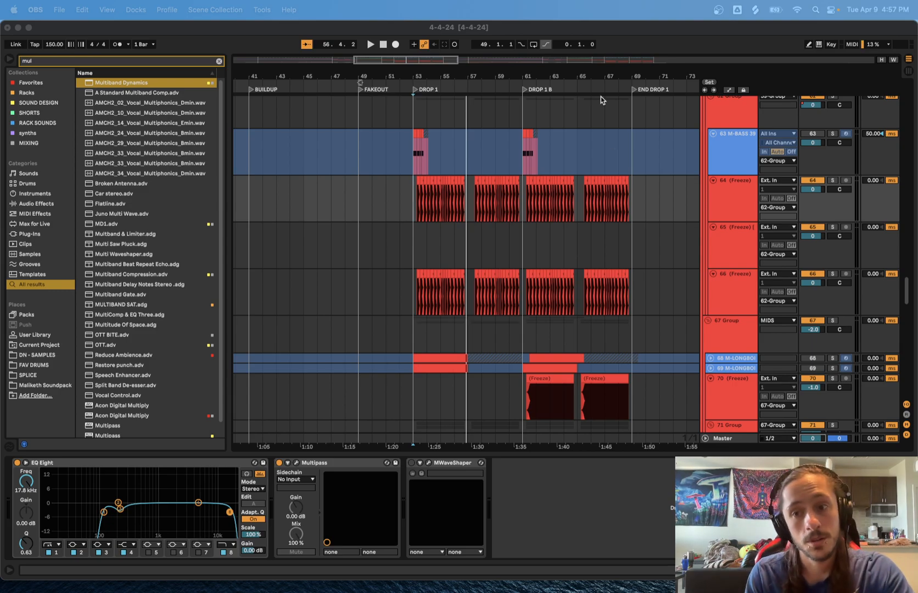
scroll(683, 347, "down", 15)
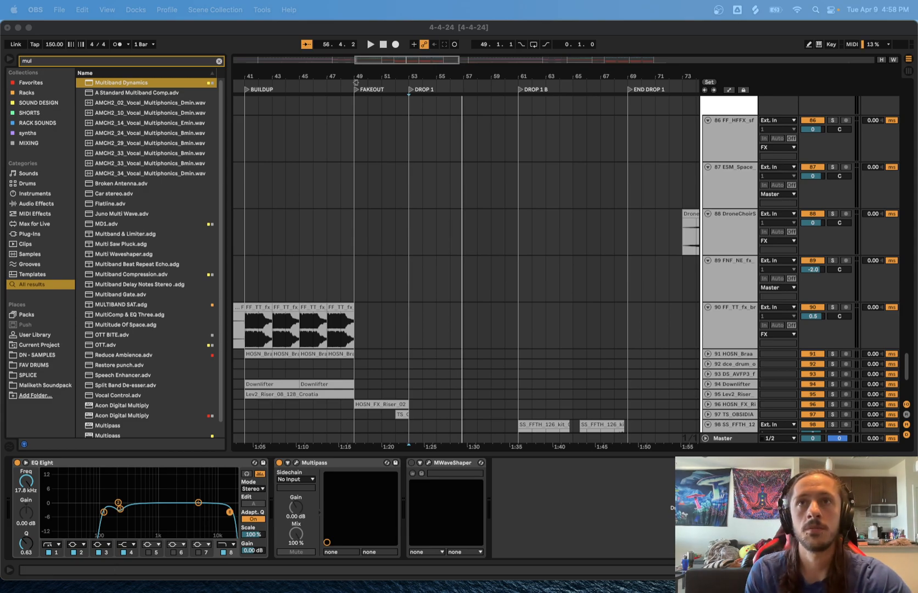
Step: Bring OBS back, then shrink the webcam source and move it to the upper-right corner of the record scene
left_click_drag(508, 1, 446, 170)
left_click(436, 366)
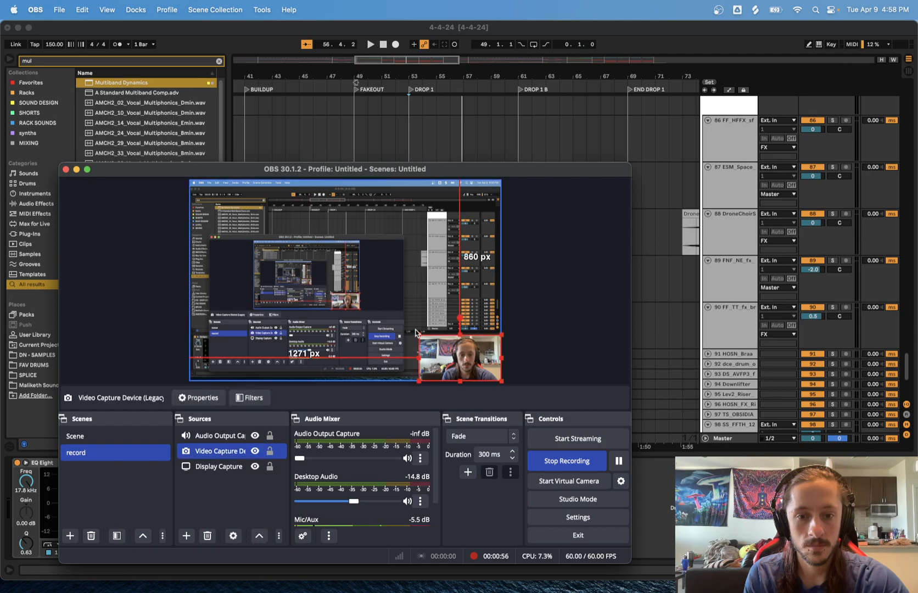
left_click_drag(418, 332, 427, 377)
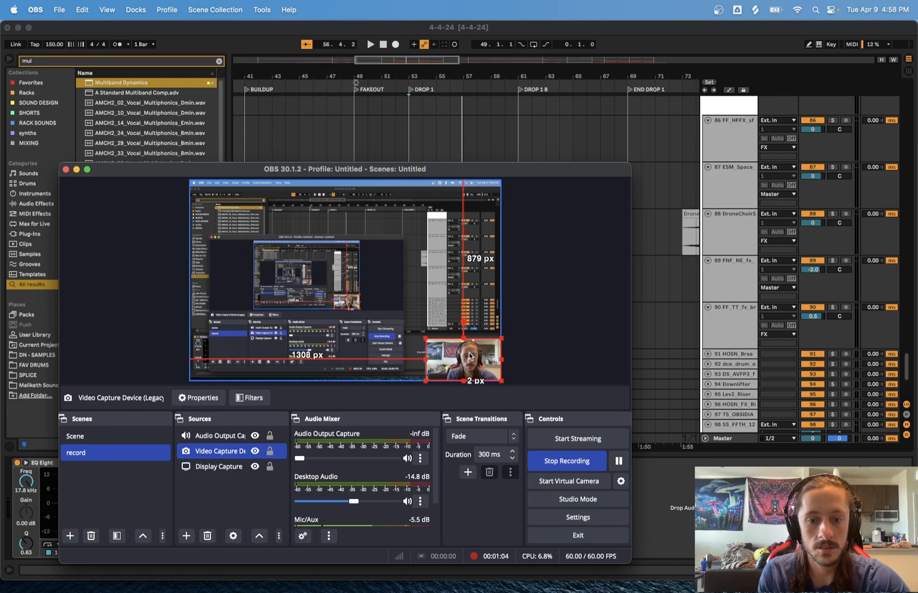
left_click_drag(470, 352, 473, 1)
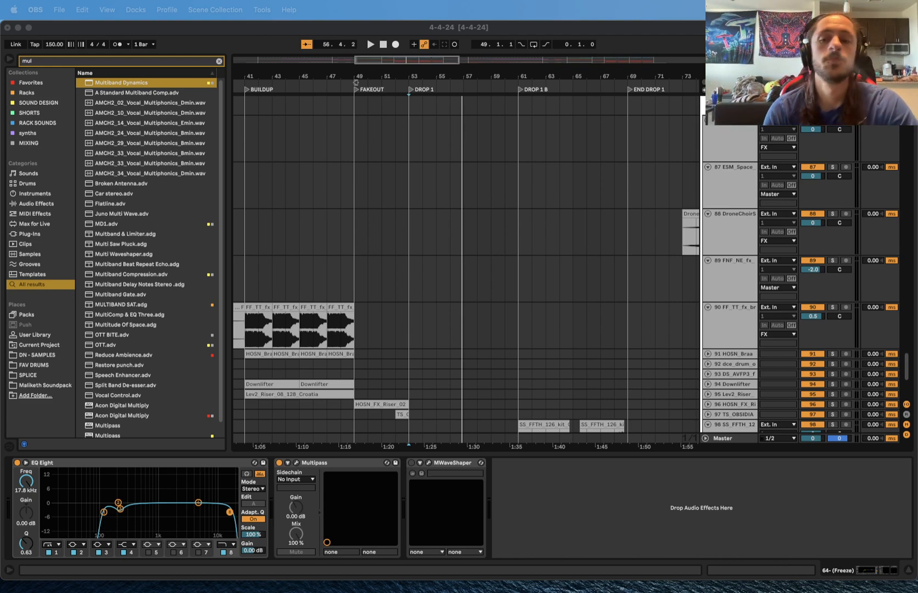
Step: Display the Master track's device chain and examine its clipper, Spectrum and loudness devices
scroll(684, 365, "down", 5)
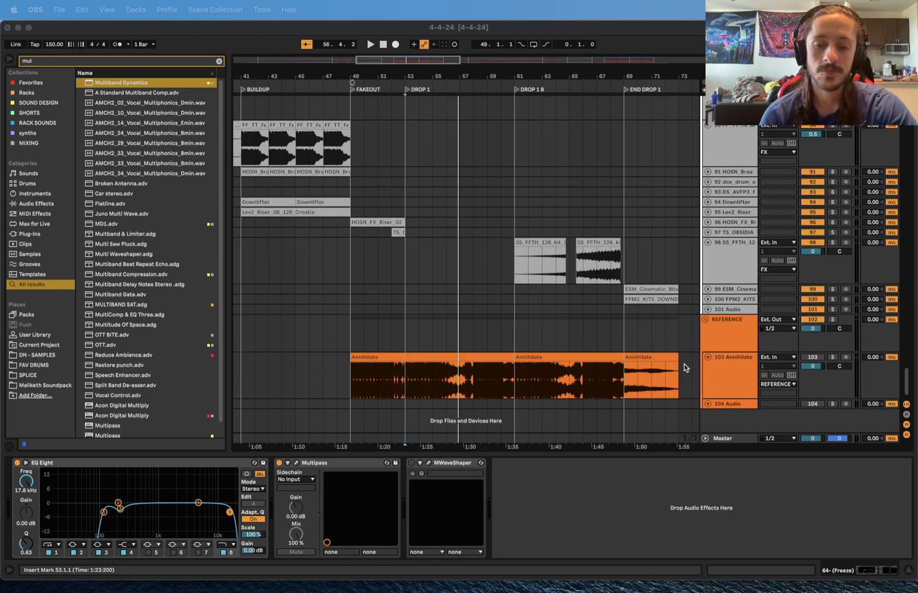
left_click(733, 439)
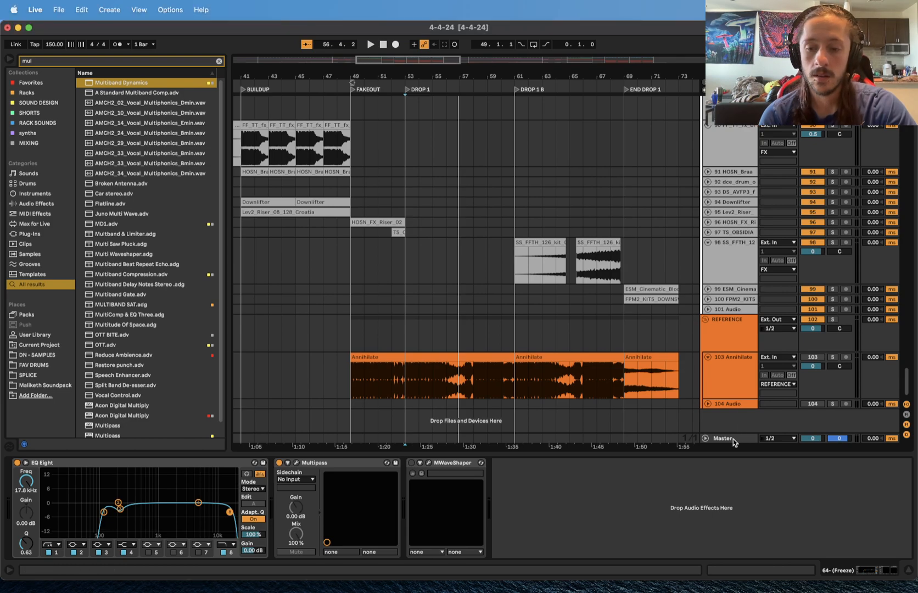
mouse_move(518, 520)
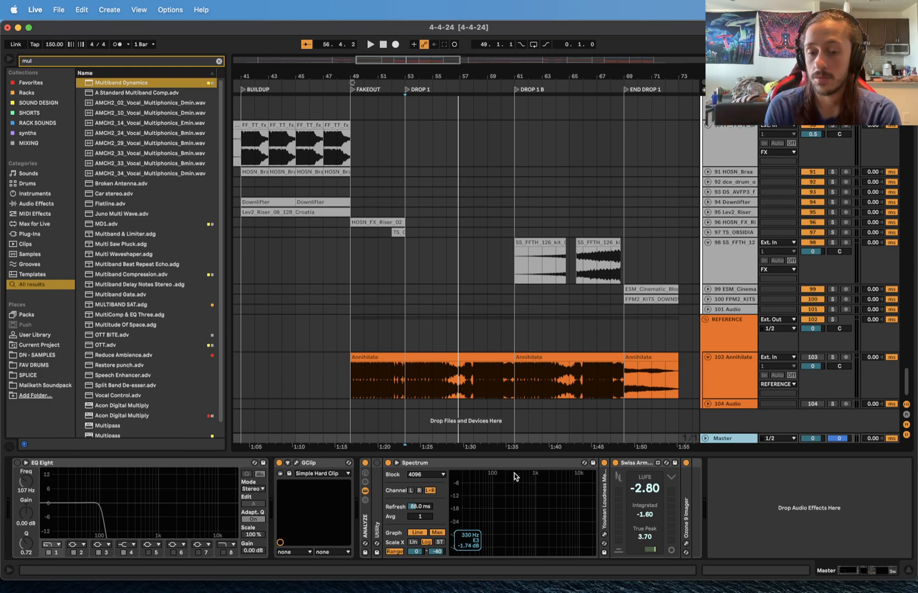
Step: On frozen track 81 in the WOOFERS group, turn off Multiband Dynamics and set the Utility gain to -2 dB
scroll(652, 399, "up", 10)
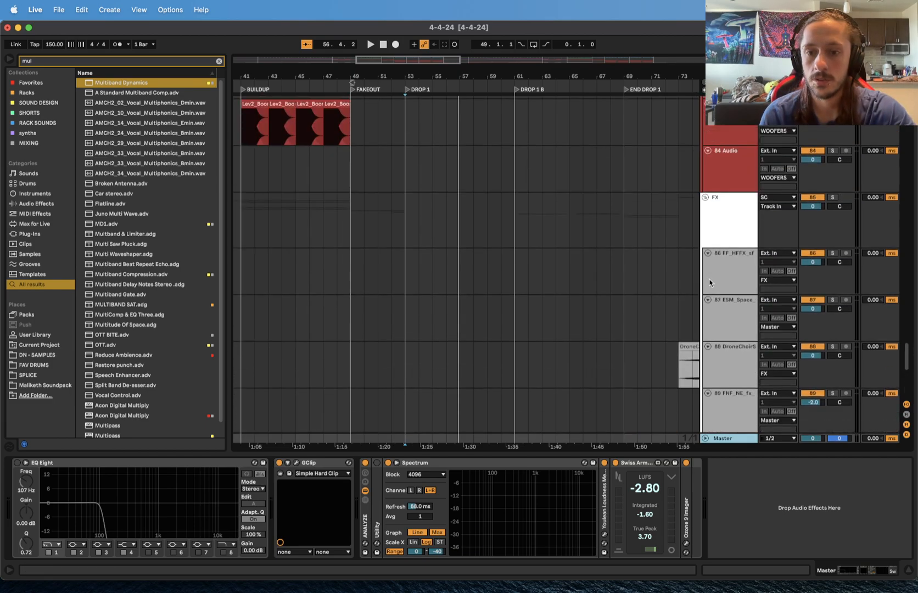
scroll(709, 279, "down", 5)
left_click(725, 245)
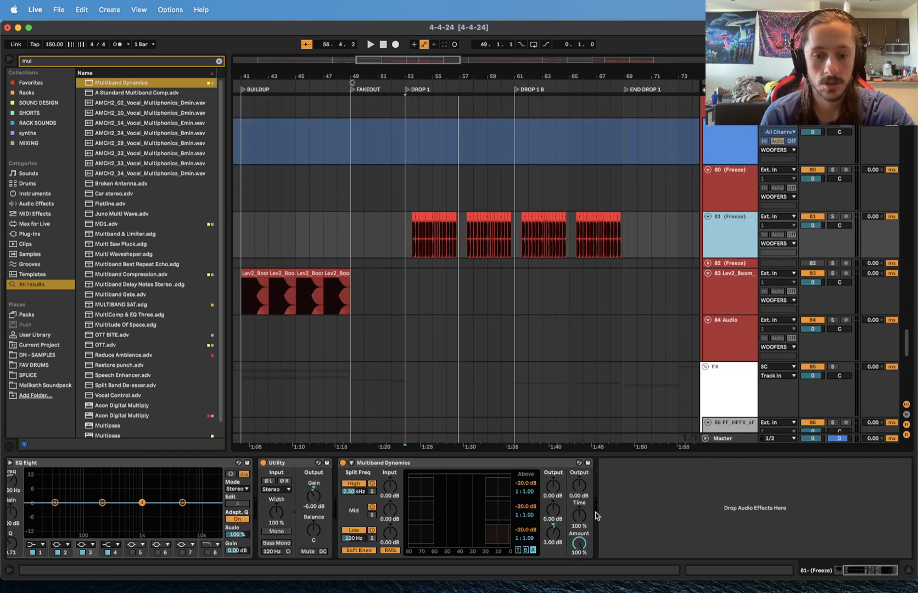
left_click(343, 462)
left_click(316, 509)
key("Delete")
type("-2")
key("Return")
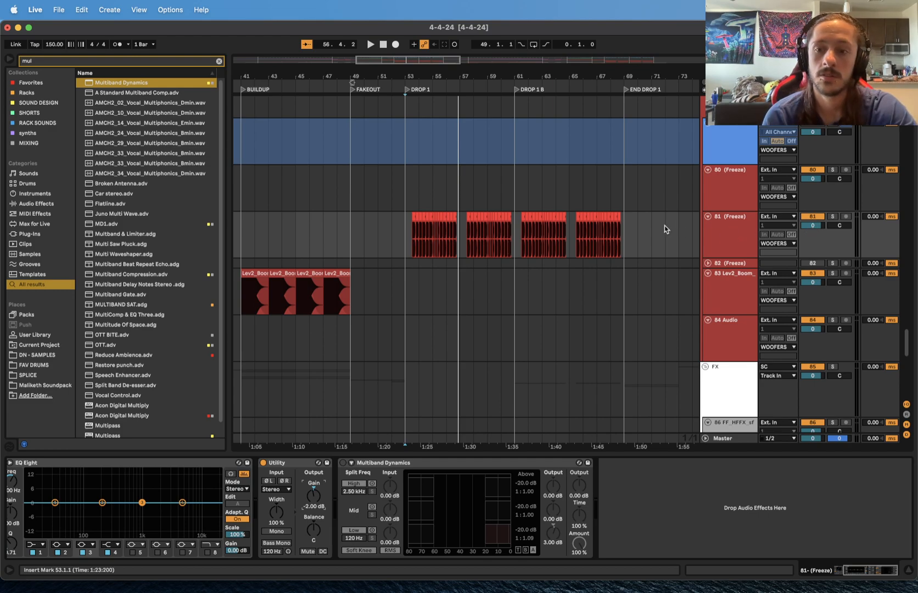
Step: Turn off Multiband Dynamics on KICK track 7 in the drop drums
scroll(664, 226, "up", 3)
scroll(665, 229, "up", 10)
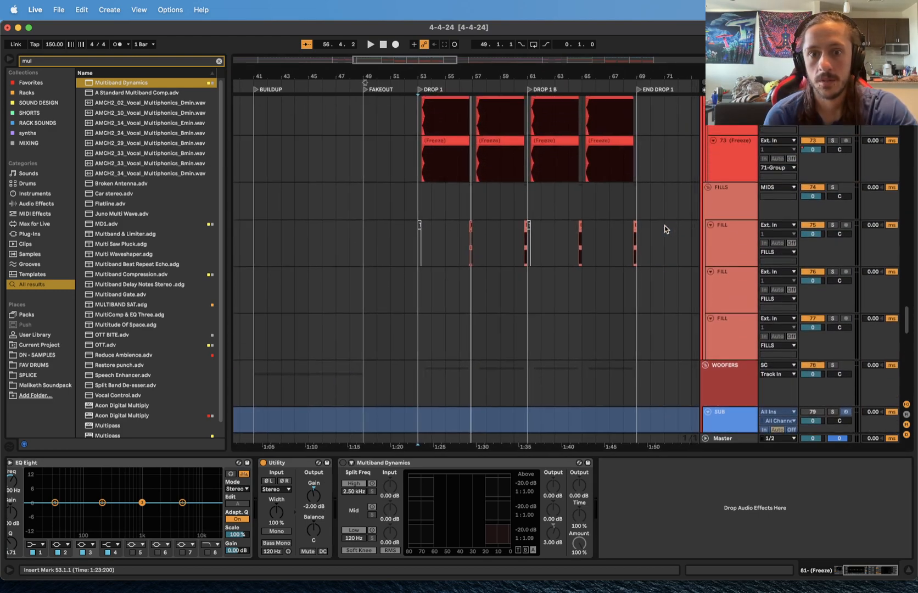
scroll(665, 229, "up", 15)
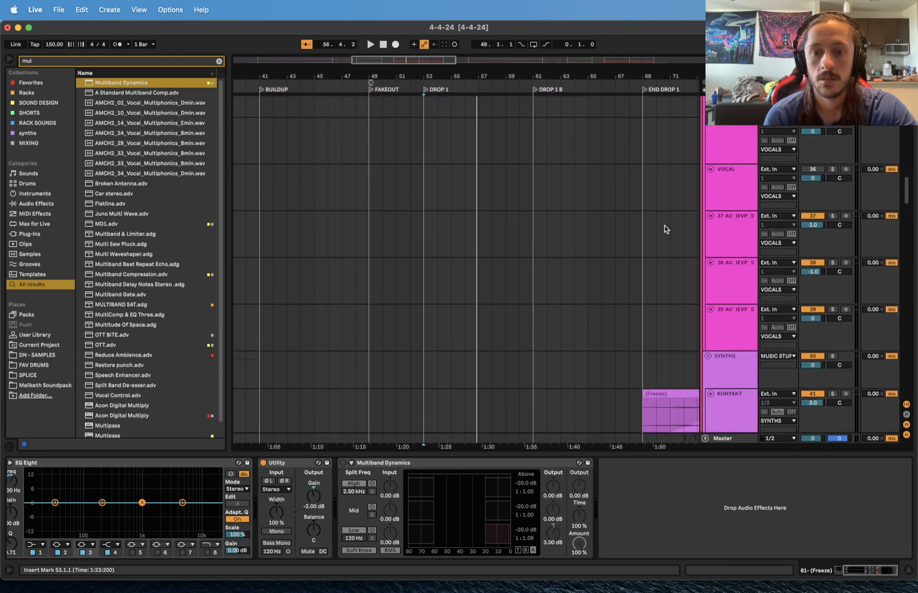
scroll(664, 226, "up", 15)
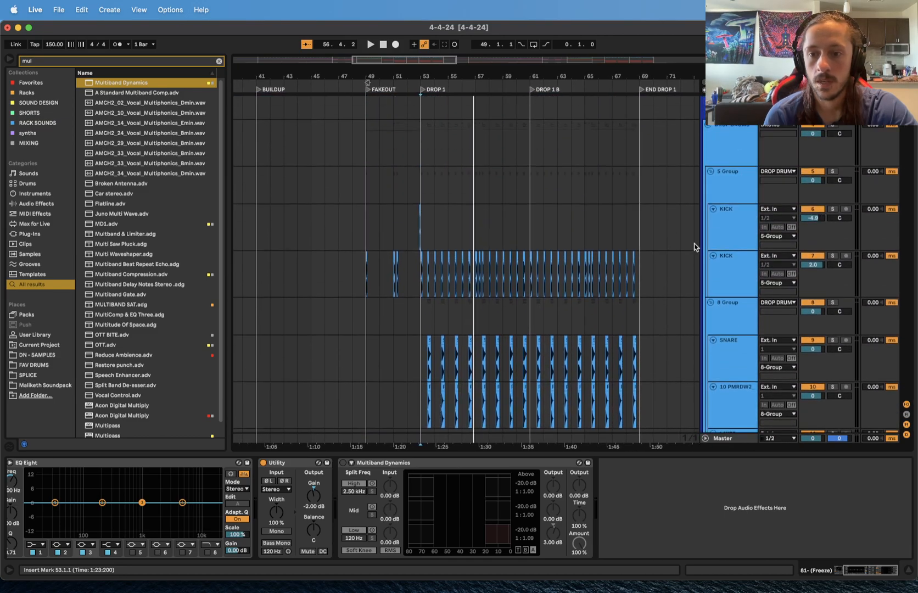
left_click(729, 273)
left_click(405, 463)
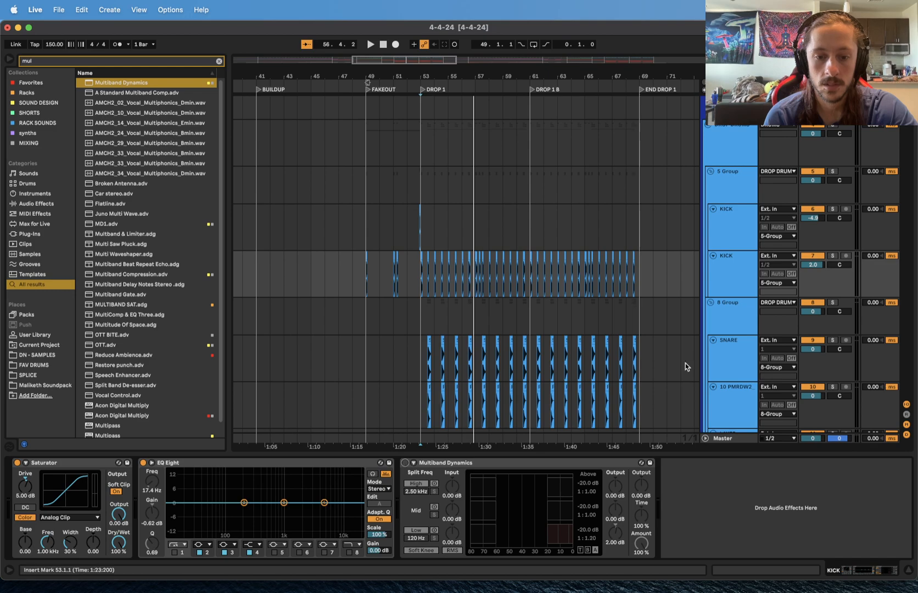
Step: Play the arrangement from the FAKEOUT marker at bar 49 into the drop while showing frozen track 81's devices, and stop playback
left_click(416, 313)
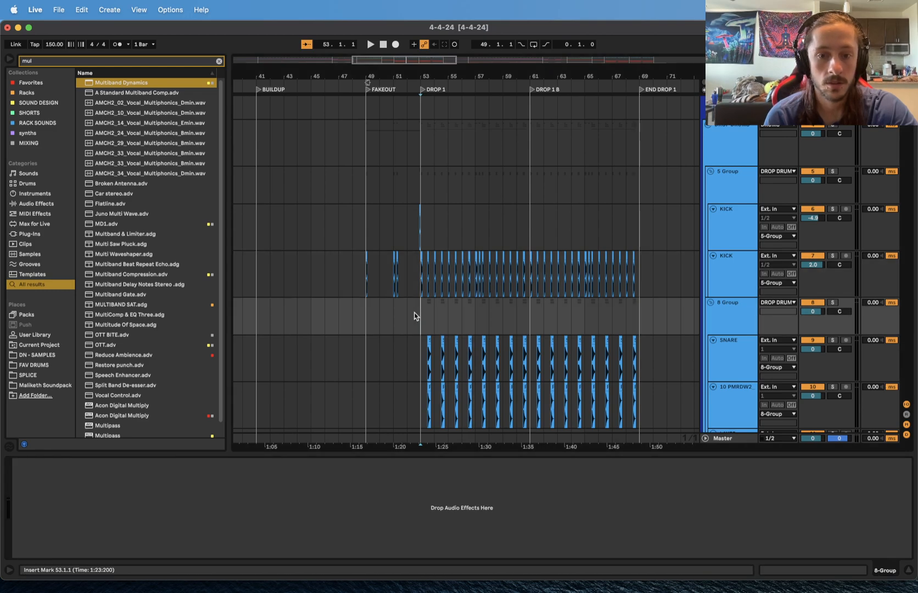
left_click(371, 318)
key("space")
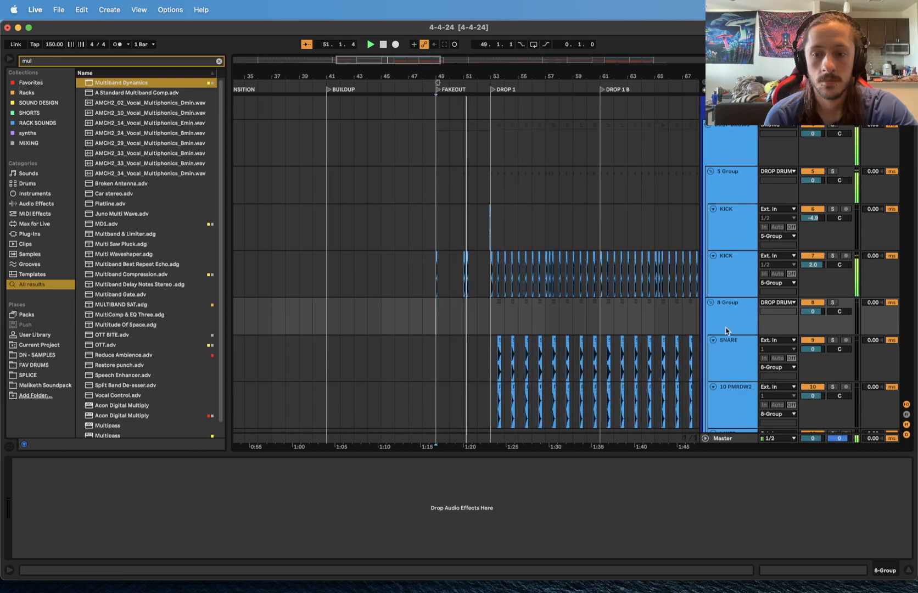
scroll(735, 423, "down", 20)
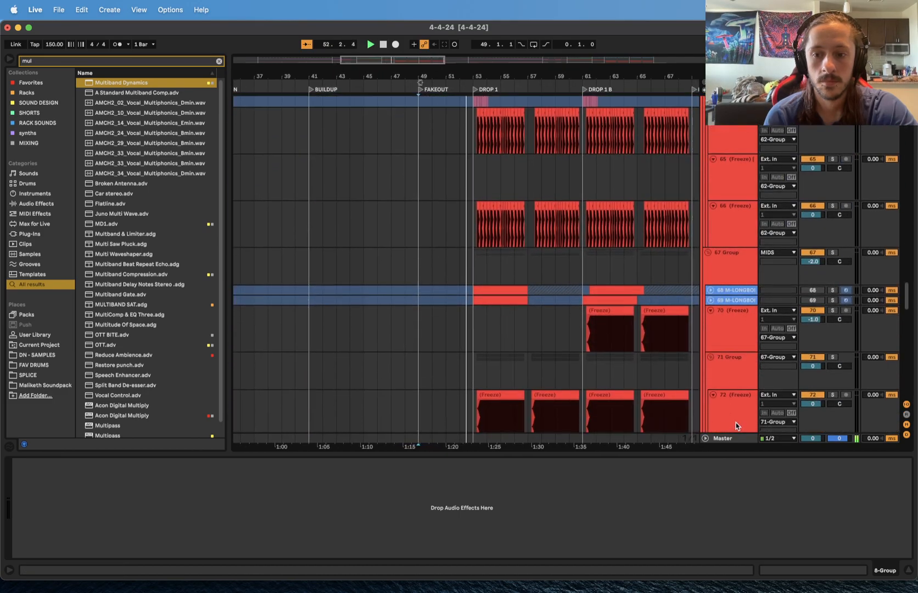
scroll(736, 422, "down", 5)
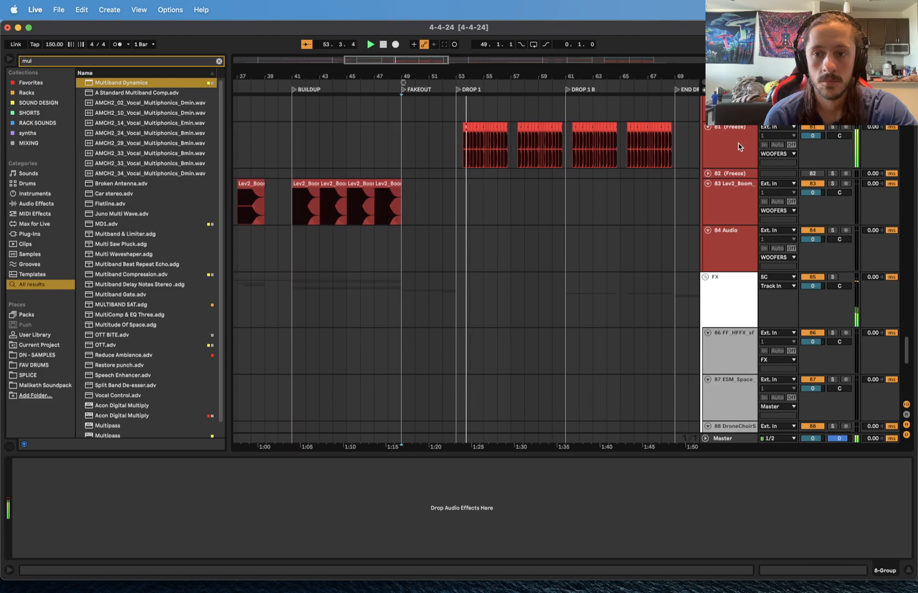
left_click(736, 147)
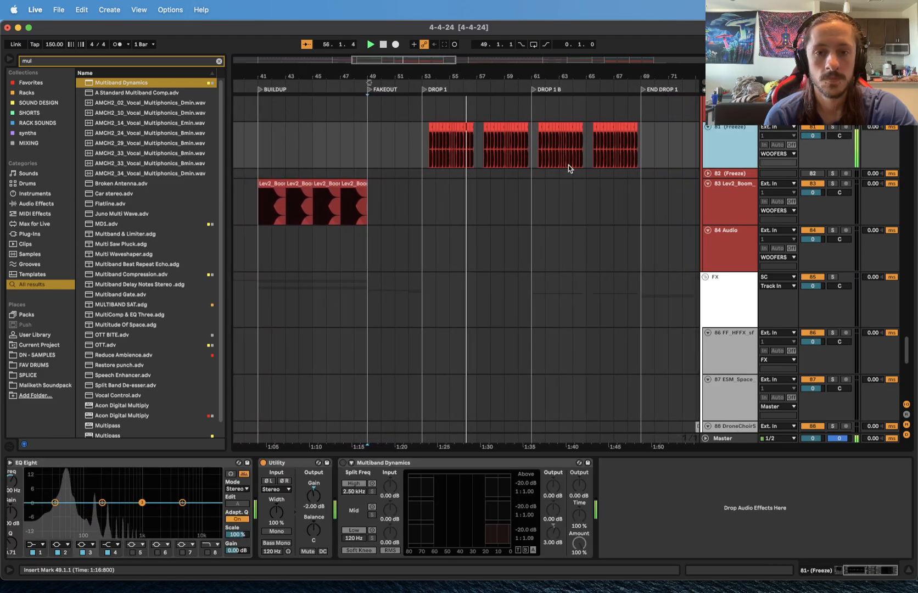
key("space")
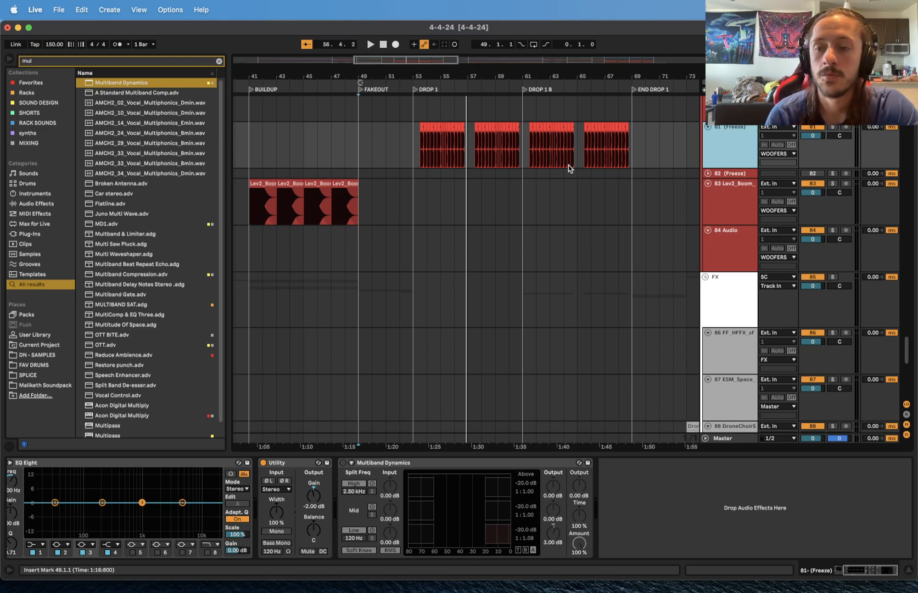
Step: Set the Utility gain on frozen track 81 to -6 dB
scroll(569, 165, "up", 3)
scroll(569, 165, "left", 1)
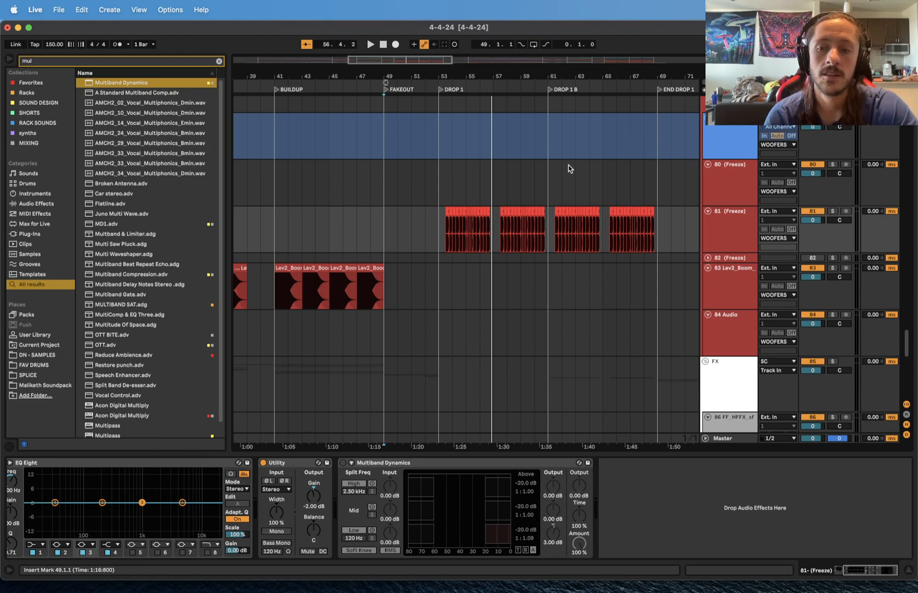
scroll(568, 165, "up", 2)
scroll(568, 165, "right", 1)
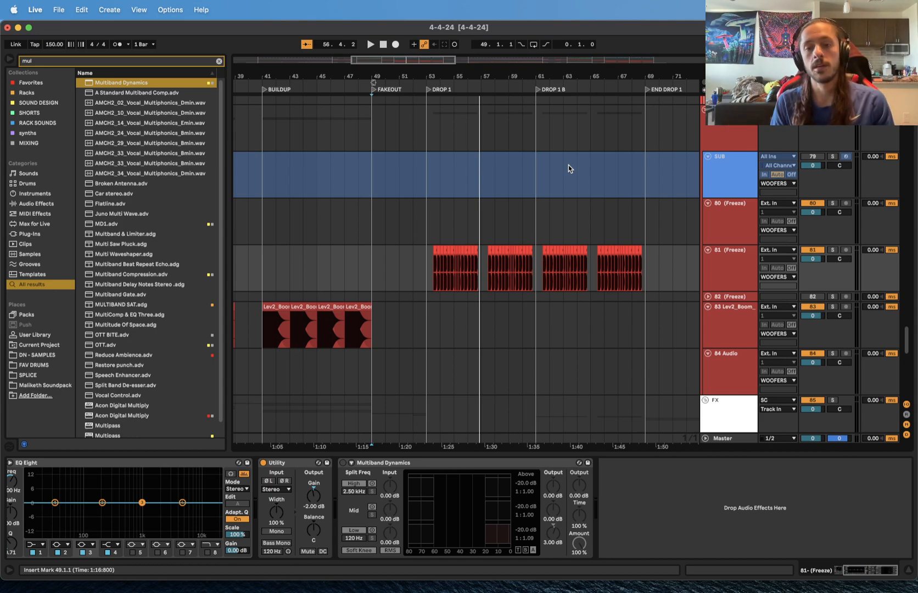
left_click(317, 508)
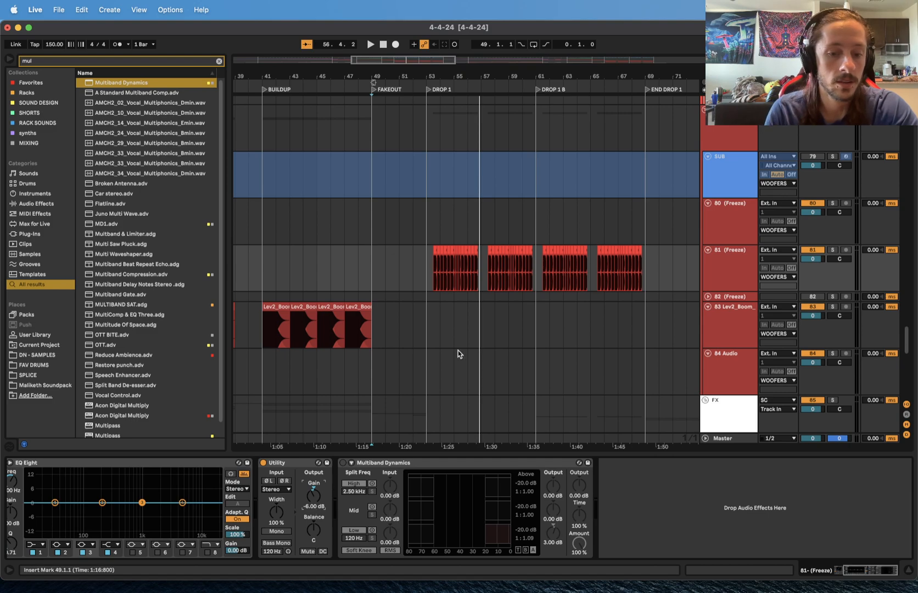
Step: Audition the drop by playing from the DROP 1 marker at bar 53, and stop playback
left_click(425, 278)
key("space")
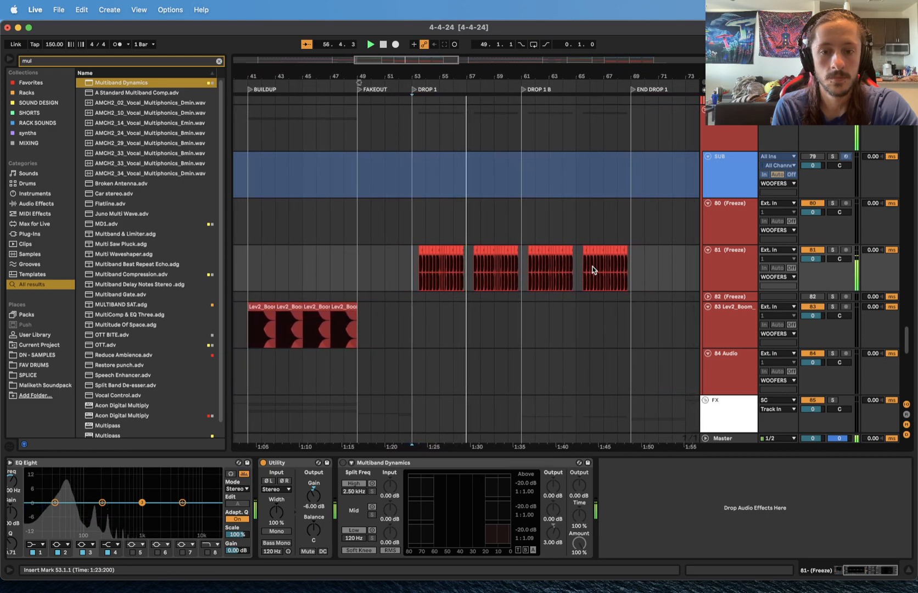
key("space")
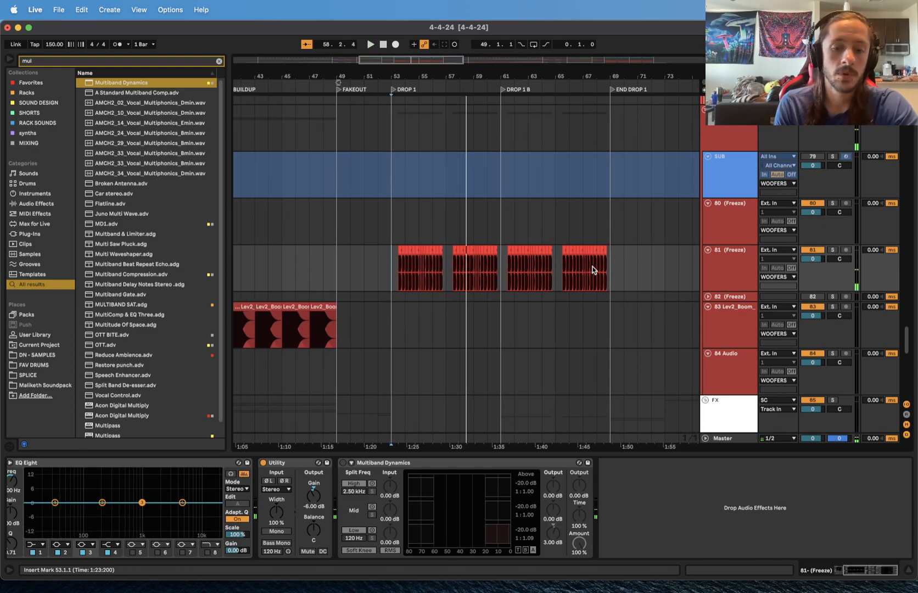
Step: Turn Multiband Dynamics on for KICK track 7 in the drop drums
scroll(592, 270, "up", 15)
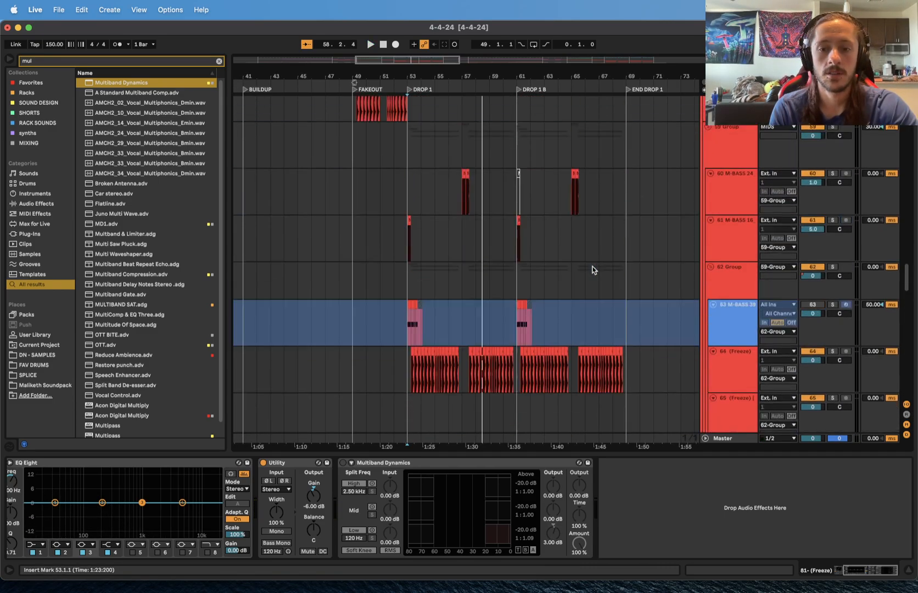
scroll(592, 269, "down", 6)
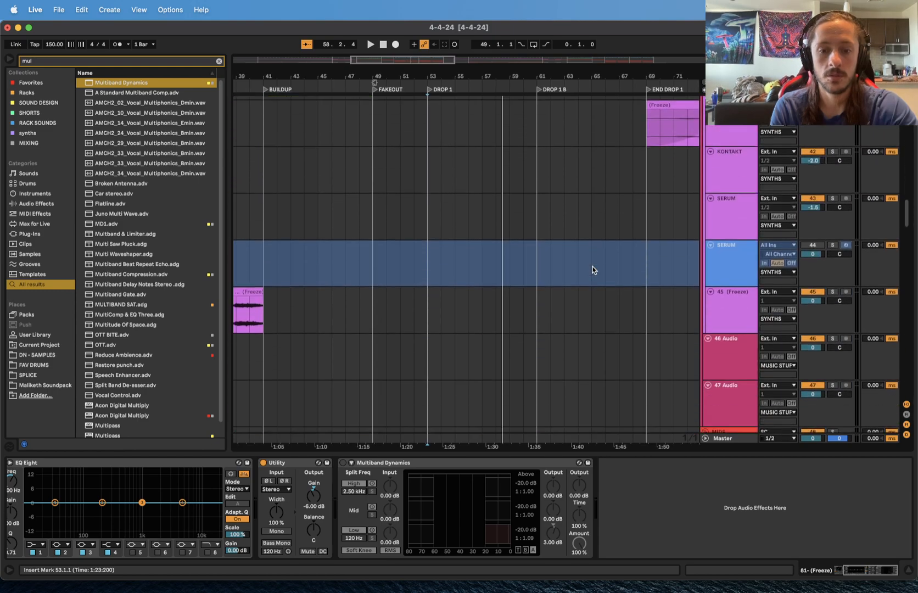
scroll(597, 274, "down", 4)
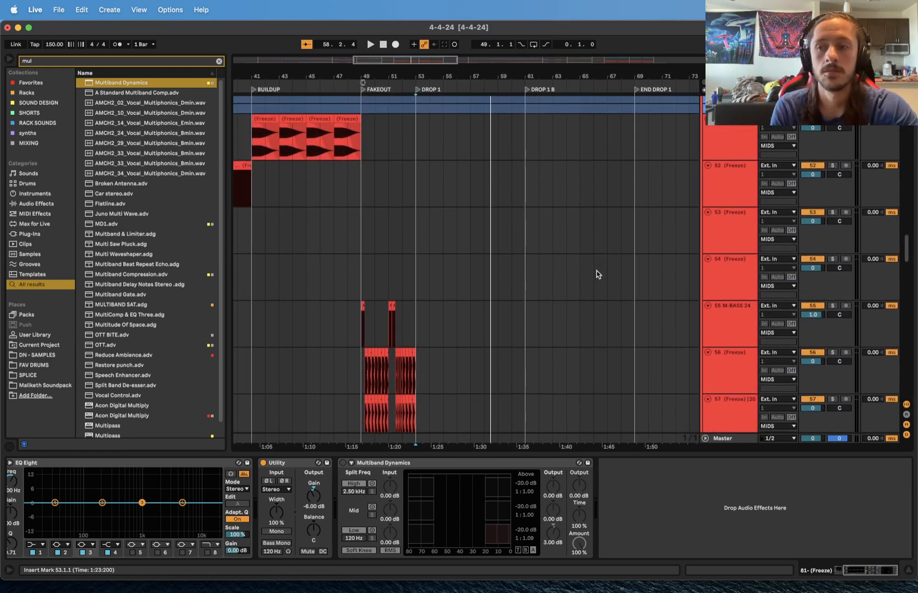
scroll(597, 275, "up", 8)
scroll(597, 275, "down", 3)
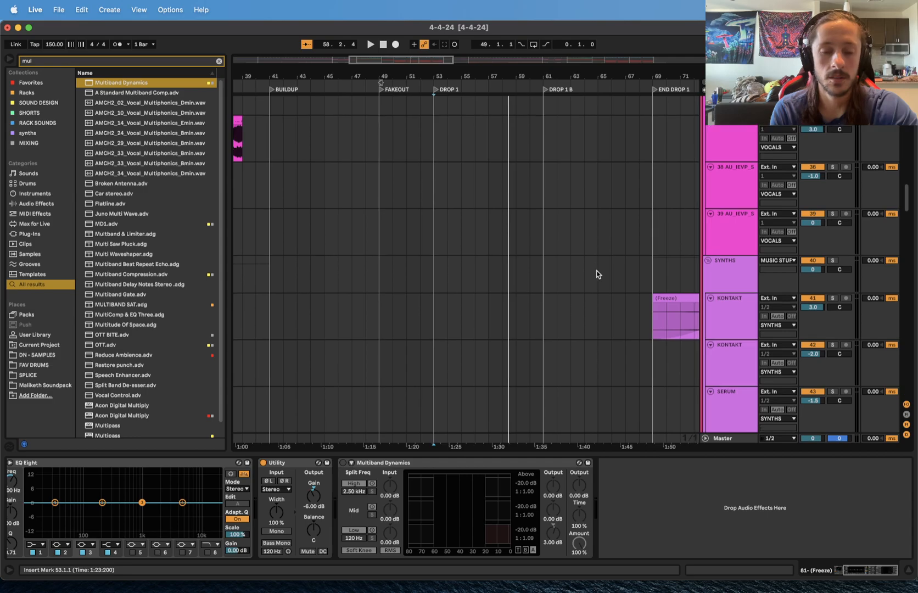
scroll(597, 275, "up", 10)
scroll(598, 275, "up", 4)
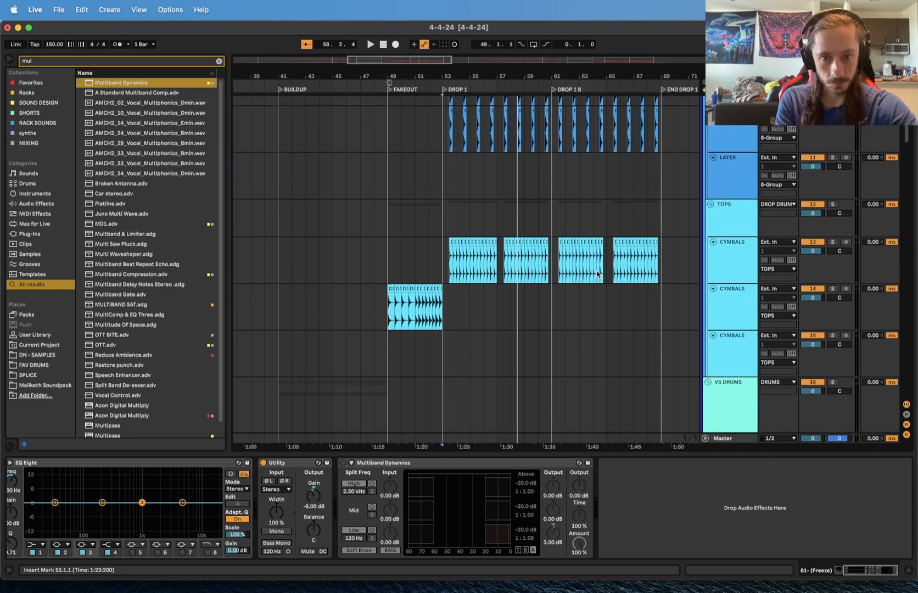
scroll(598, 274, "up", 3)
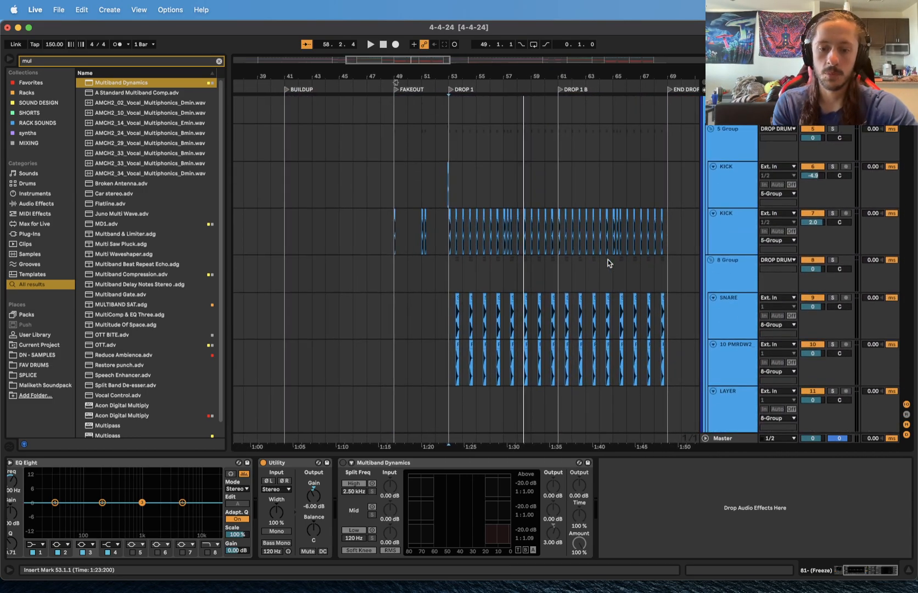
left_click(721, 246)
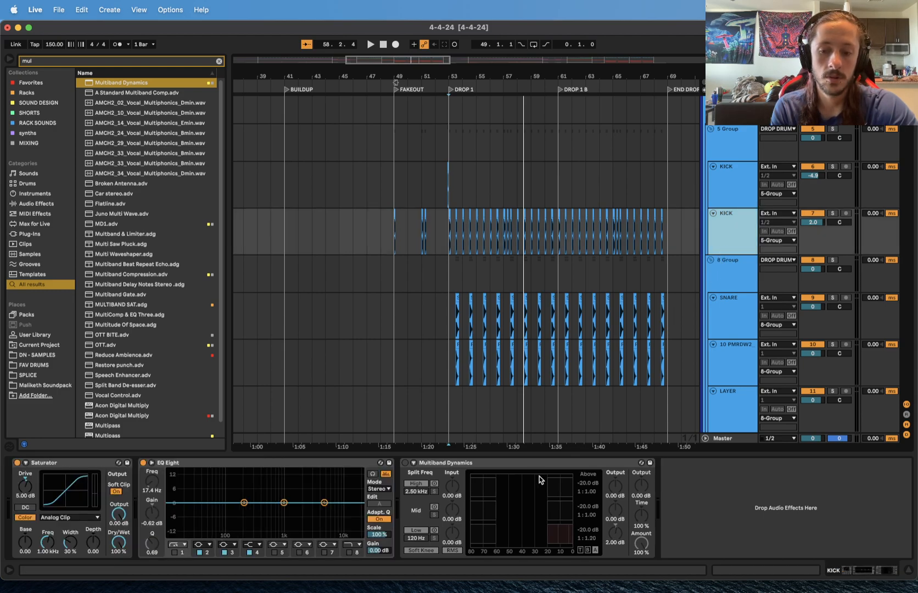
left_click(405, 463)
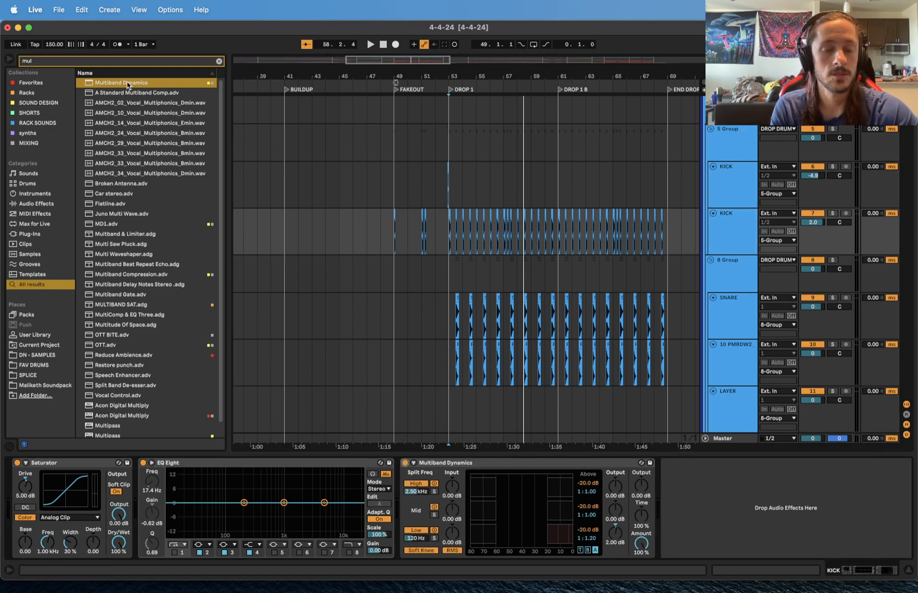
Step: Undo the last change and load a second Multiband Dynamics on KICK track 7, viewing its Below and then Above settings
key("super+z")
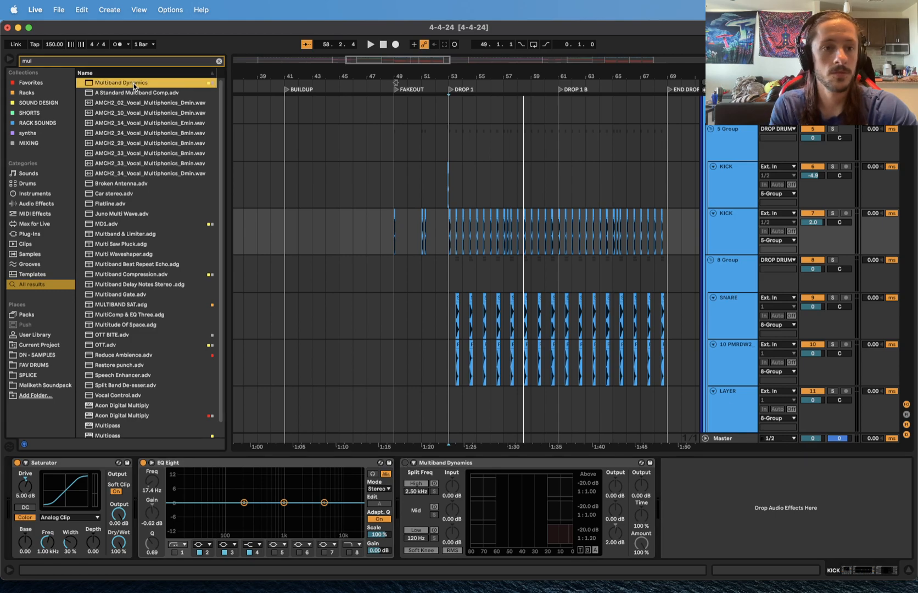
double_click(132, 82)
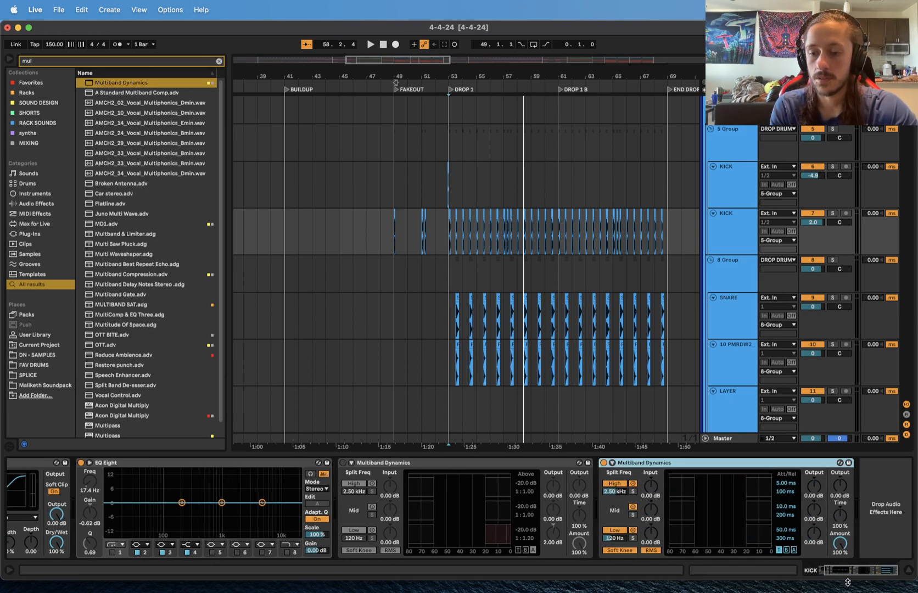
left_click(787, 550)
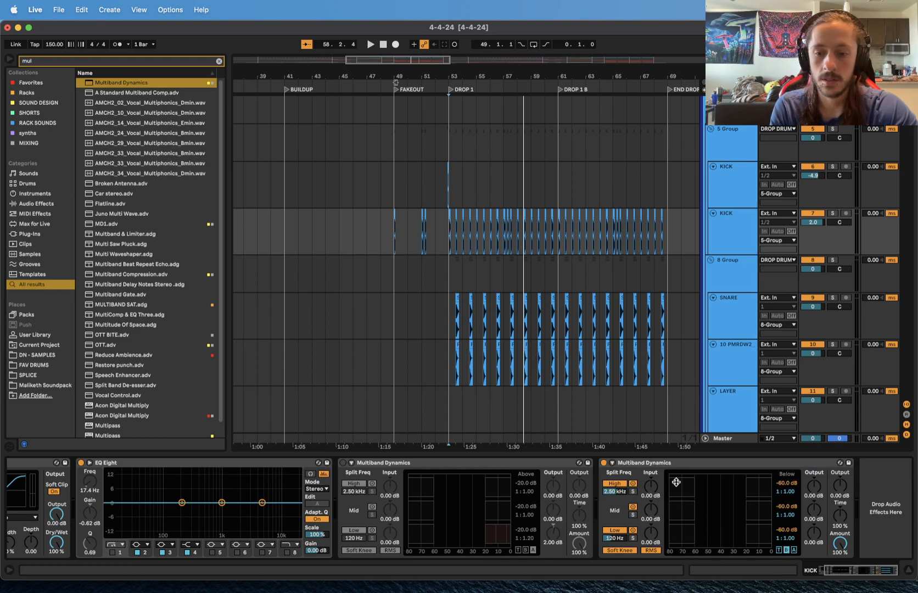
left_click(794, 550)
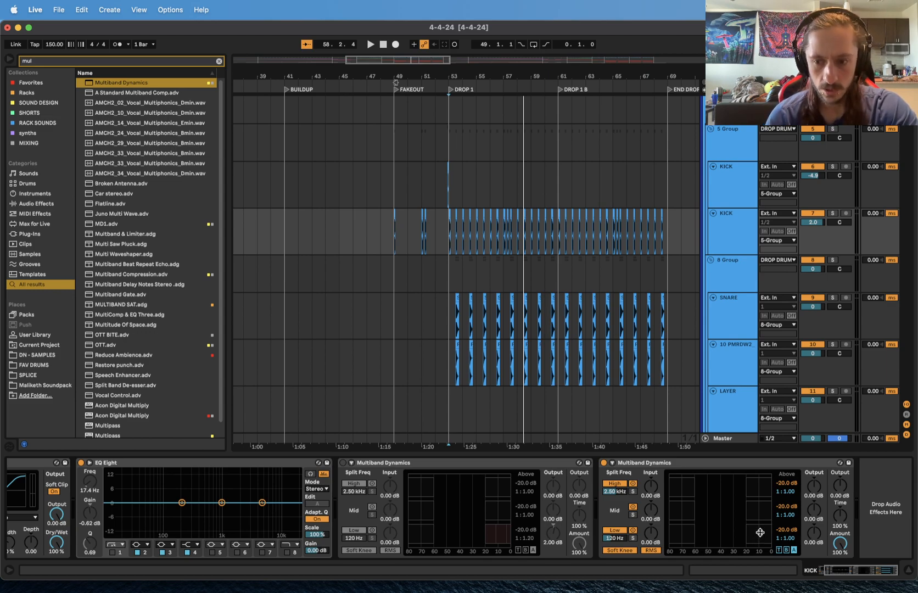
Step: Try low-band Above ratios of 1:2.86 and 1:1.02 on the second Multiband Dynamics, and delete that device
left_click_drag(759, 534, 760, 538)
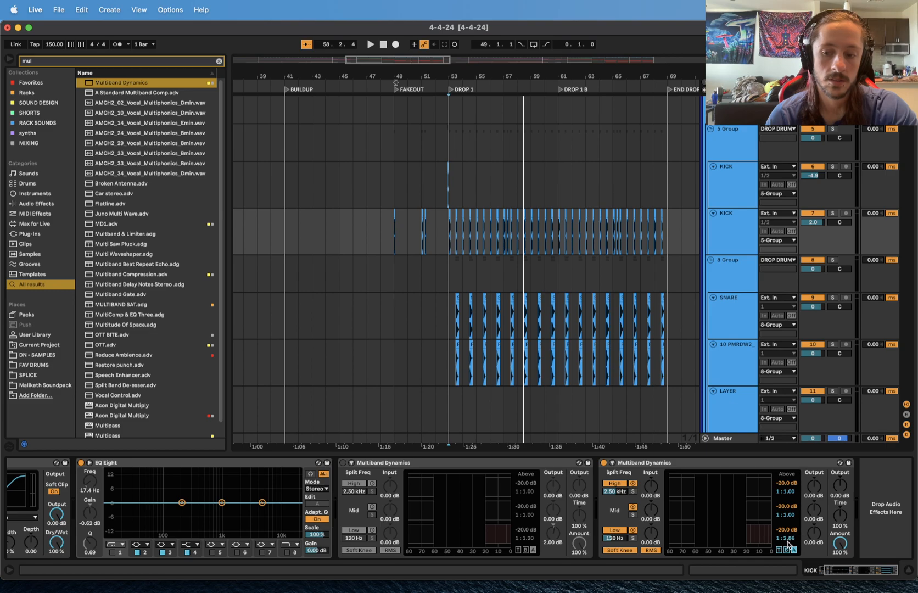
left_click_drag(757, 541, 757, 528)
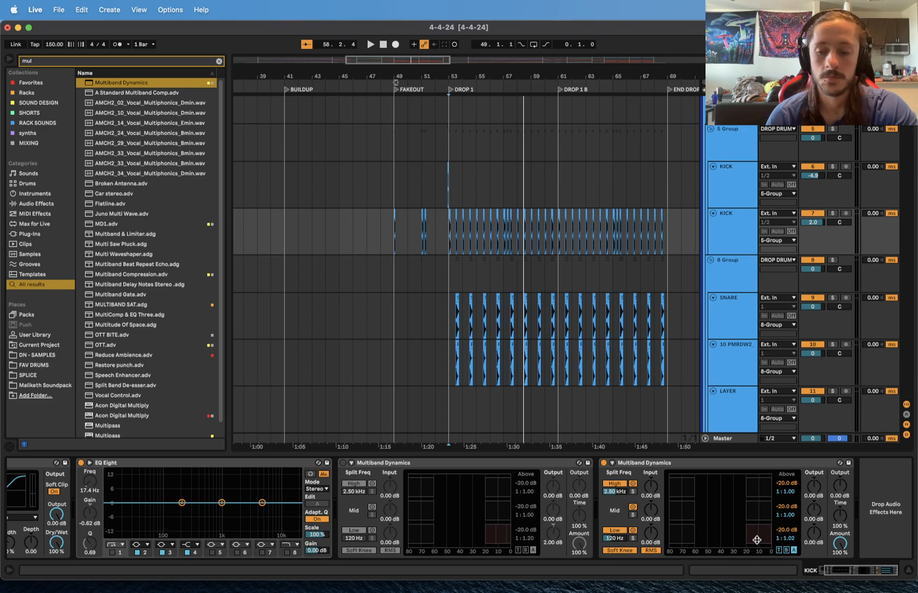
left_click(722, 464)
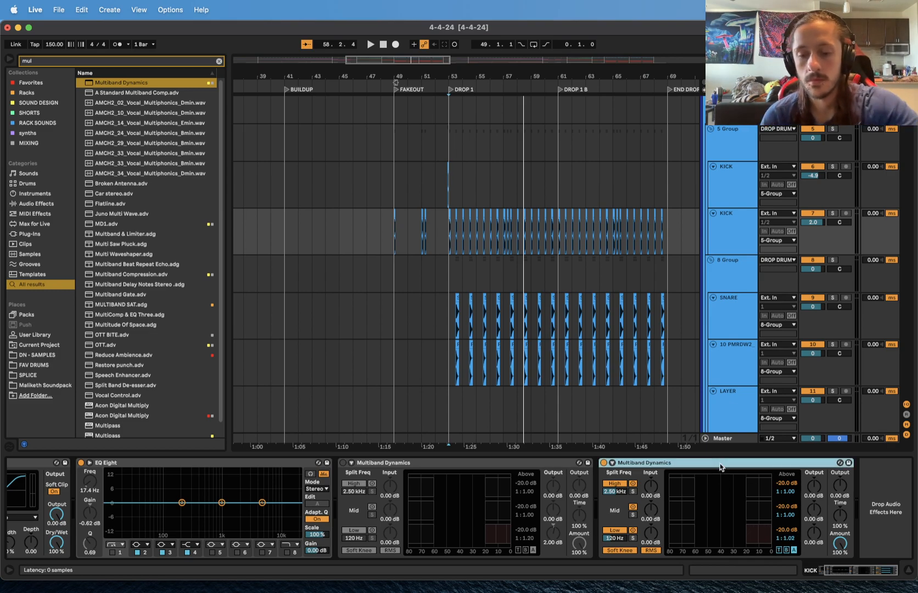
key("Delete")
Step: Turn on the remaining Multiband Dynamics on KICK track 7 and audition the track soloed from the DROP 1 marker
left_click(343, 462)
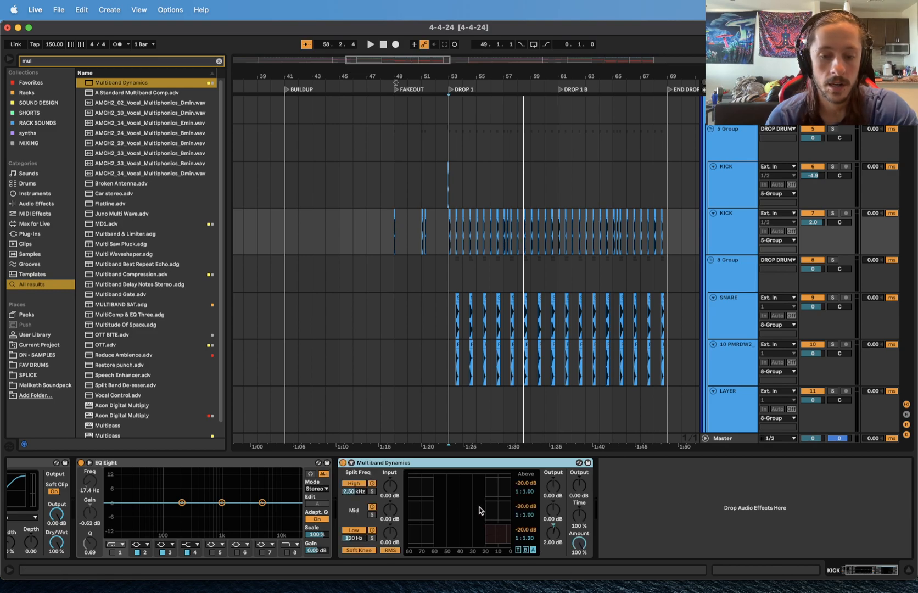
key("s")
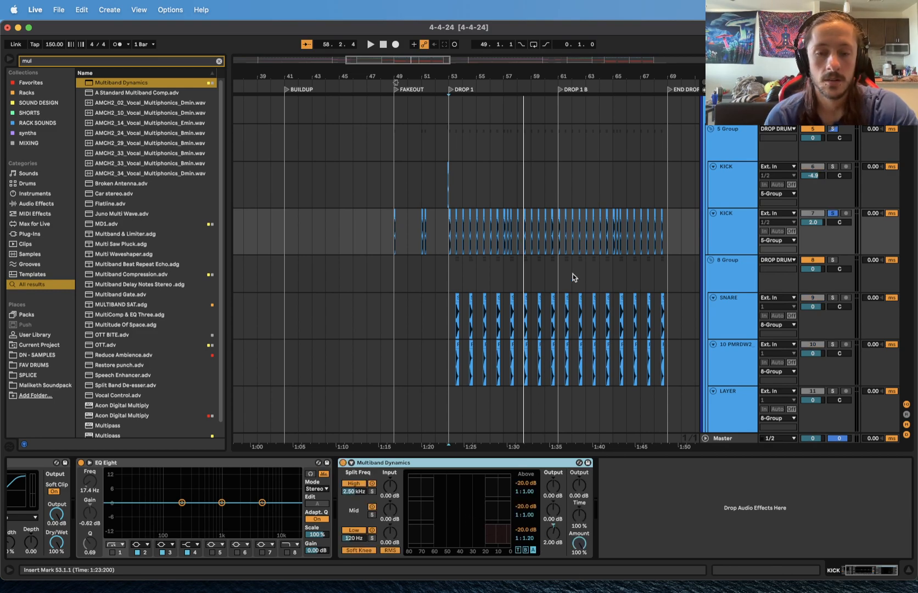
key("space")
key("space")
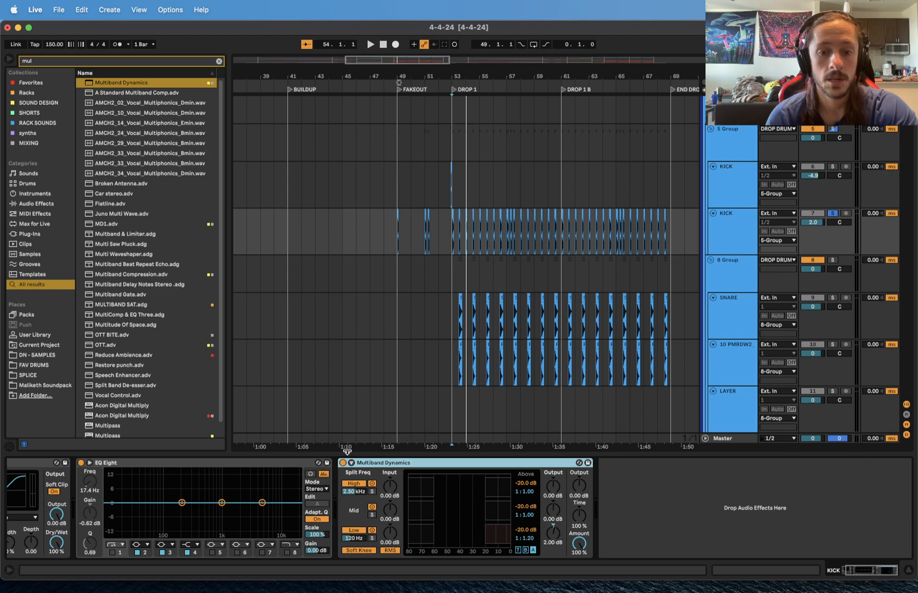
Step: Audition the soloed kick from the DROP 1 marker with Multiband Dynamics turned off
left_click(343, 463)
key("space")
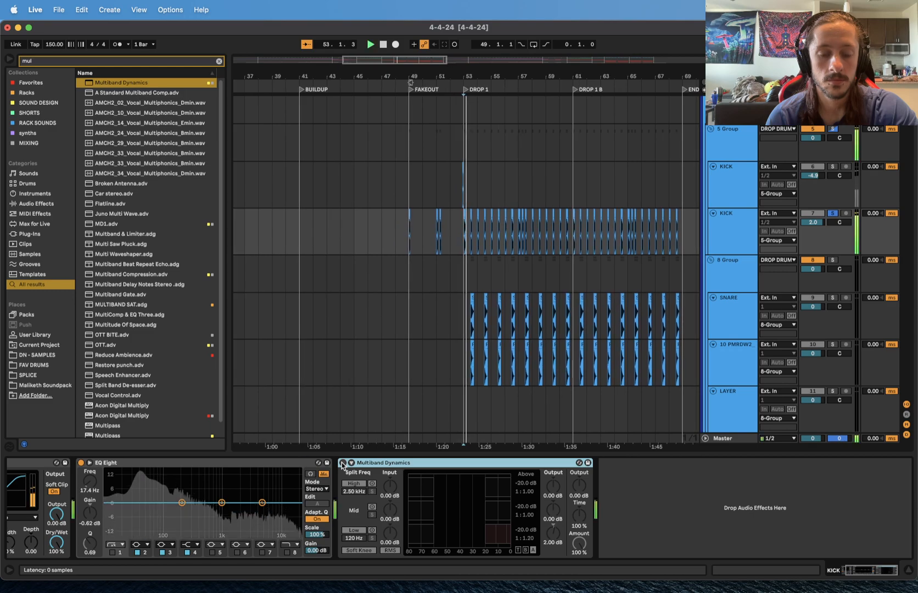
key("space")
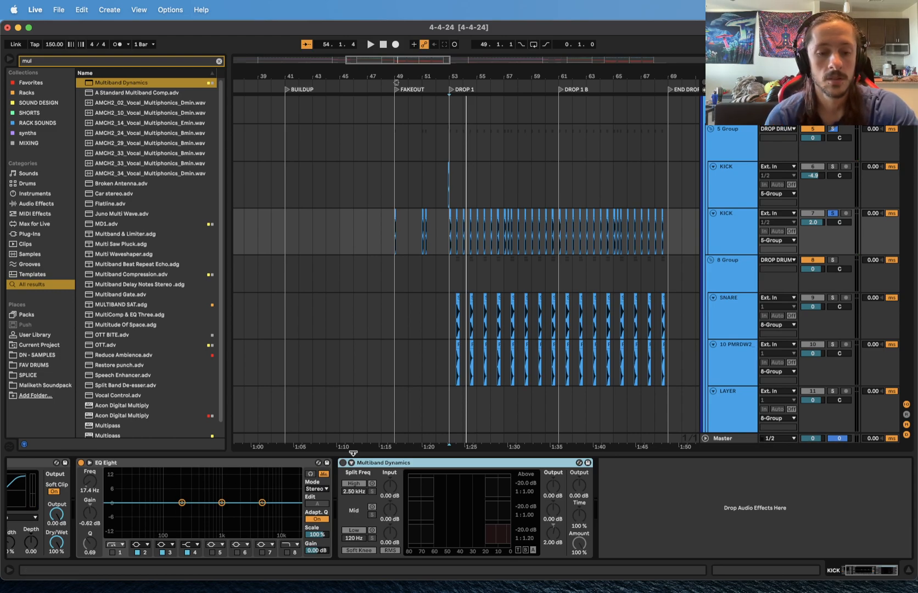
Step: Turn the kick's Multiband Dynamics back on and replay the soloed drop, toggling the device off and on during playback
left_click(342, 463)
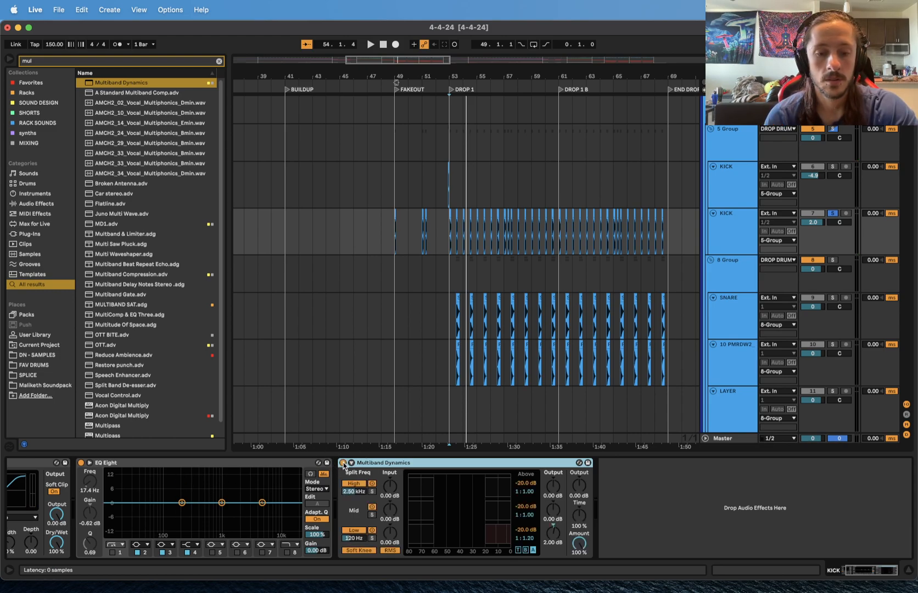
key("space")
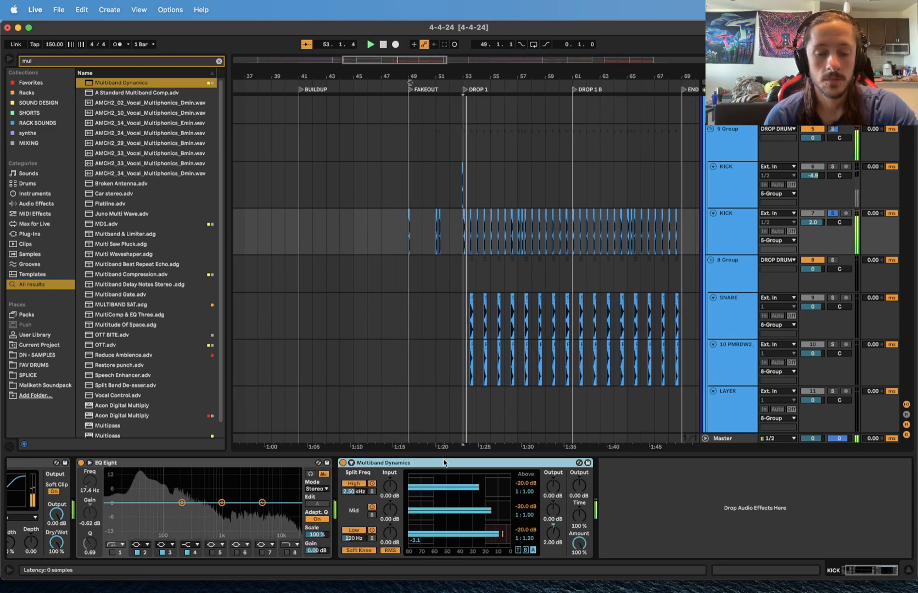
left_click(342, 462)
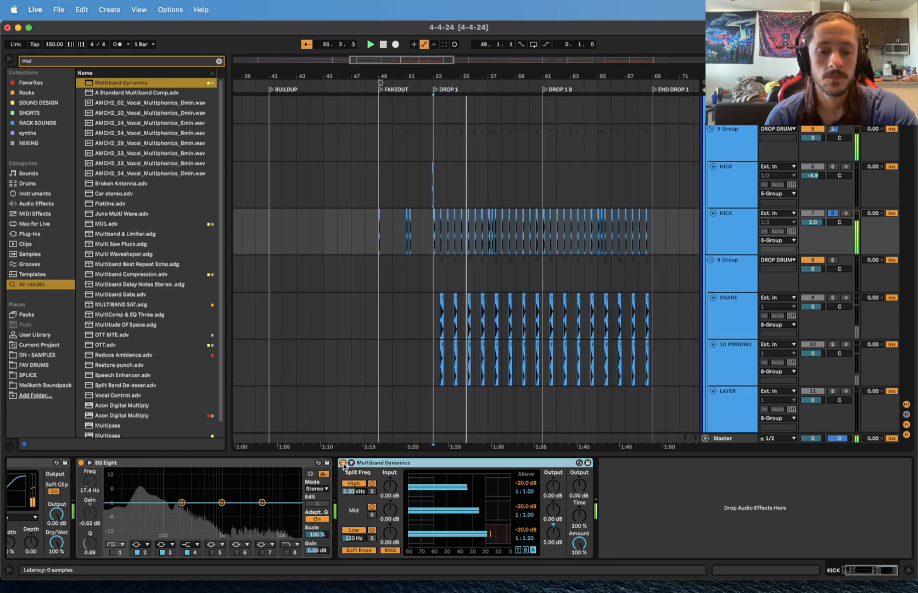
left_click(343, 463)
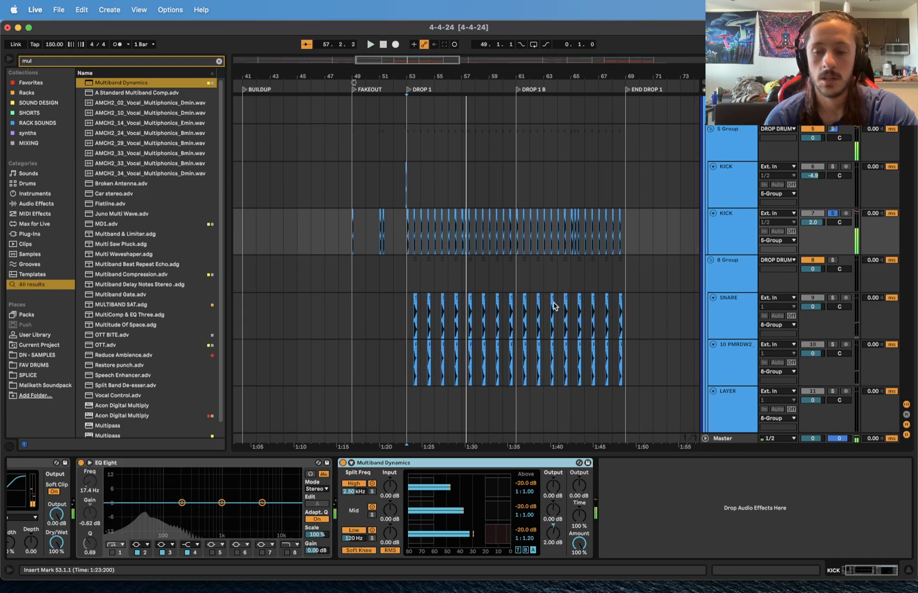
Step: Turn on Multiband Dynamics for frozen track 81 in the WOOFERS group and audition the track soloed from DROP 1
scroll(554, 307, "down", 15)
scroll(554, 303, "down", 15)
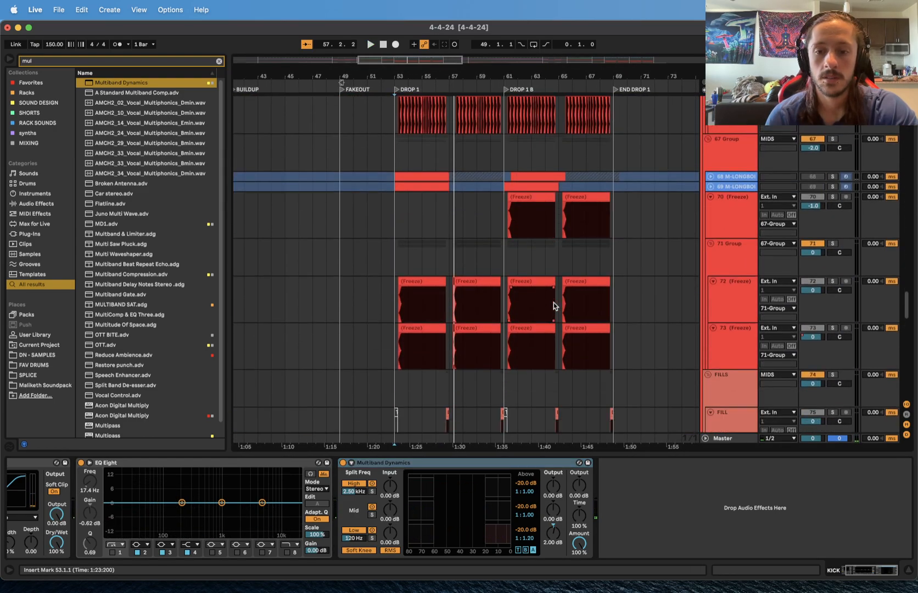
scroll(554, 303, "up", 1)
left_click(725, 298)
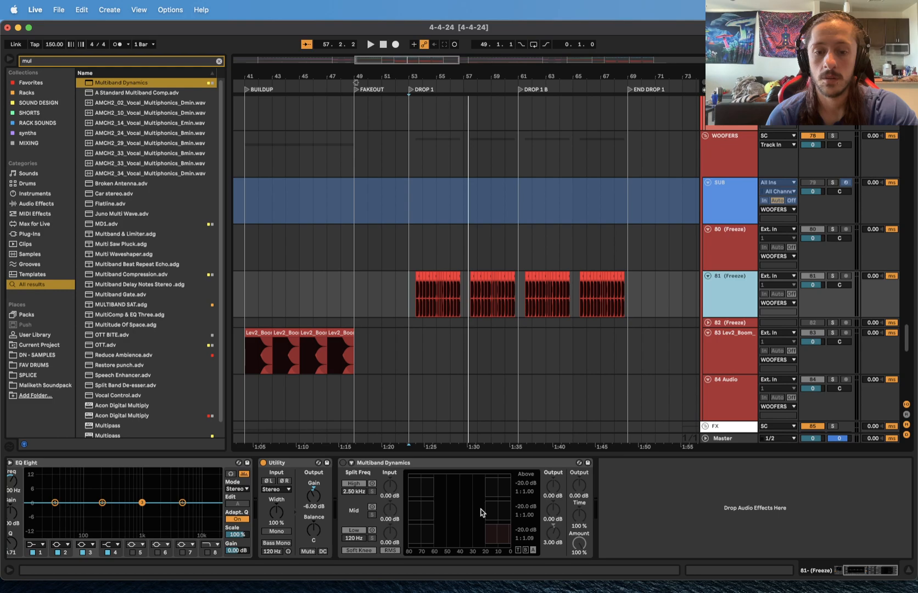
left_click(342, 462)
key("s")
key("space")
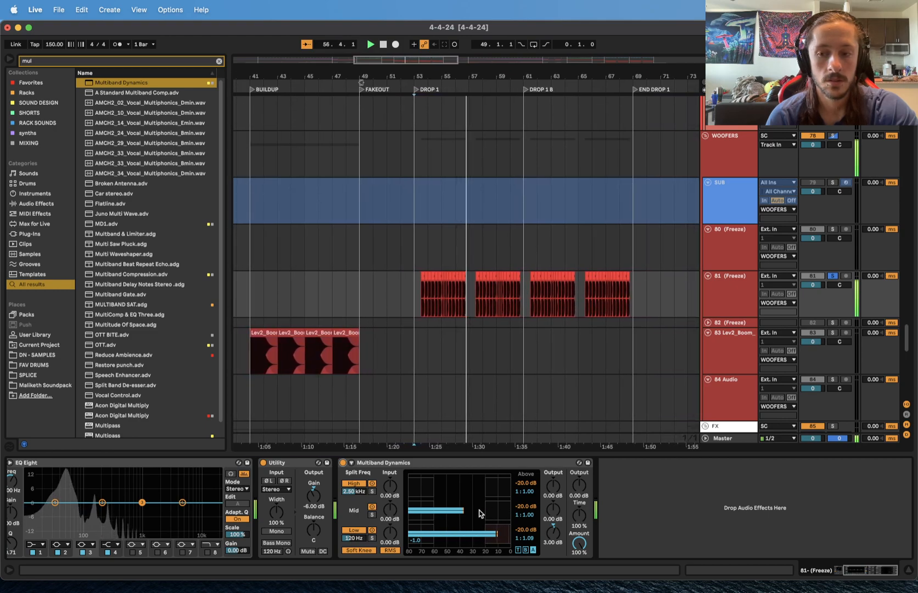
key("space")
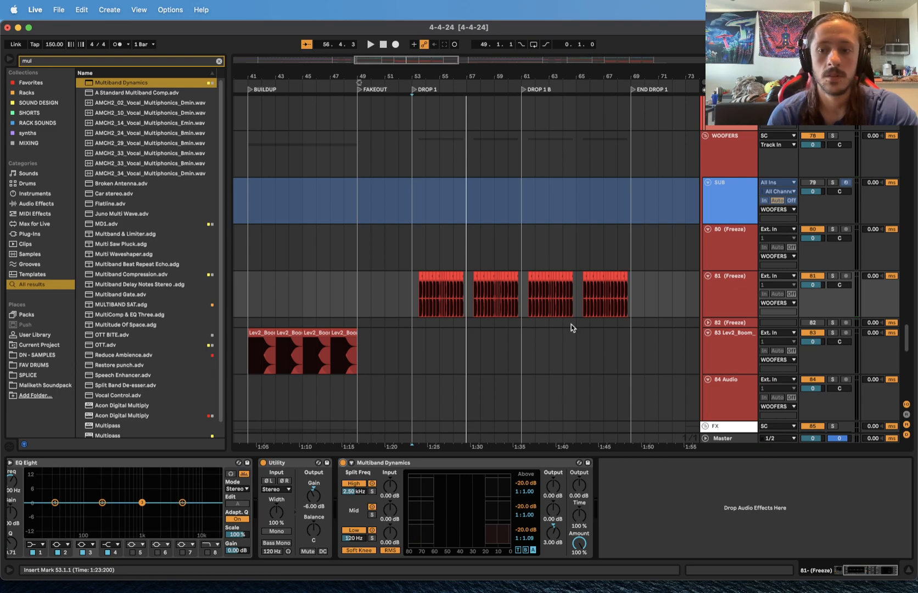
Step: Play the drop from DROP 1 with track 81 soloed, and replay it unsoloed in the full mix
key("s")
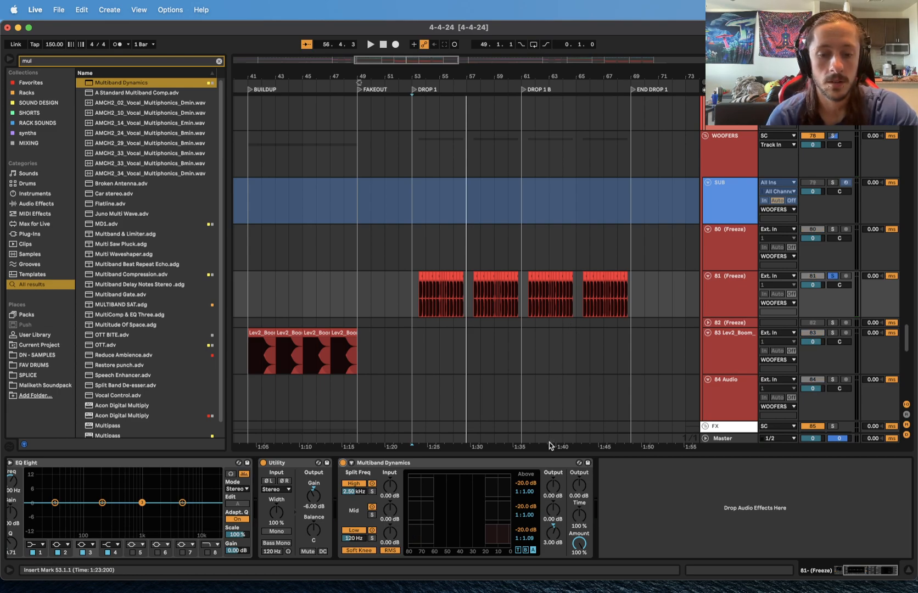
key("space")
key("space")
key("s")
key("space")
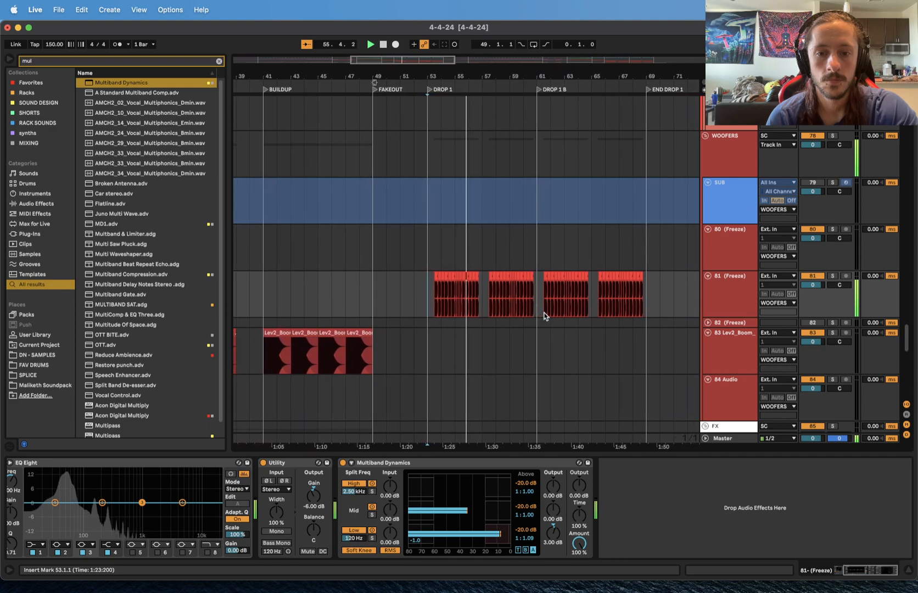
key("space")
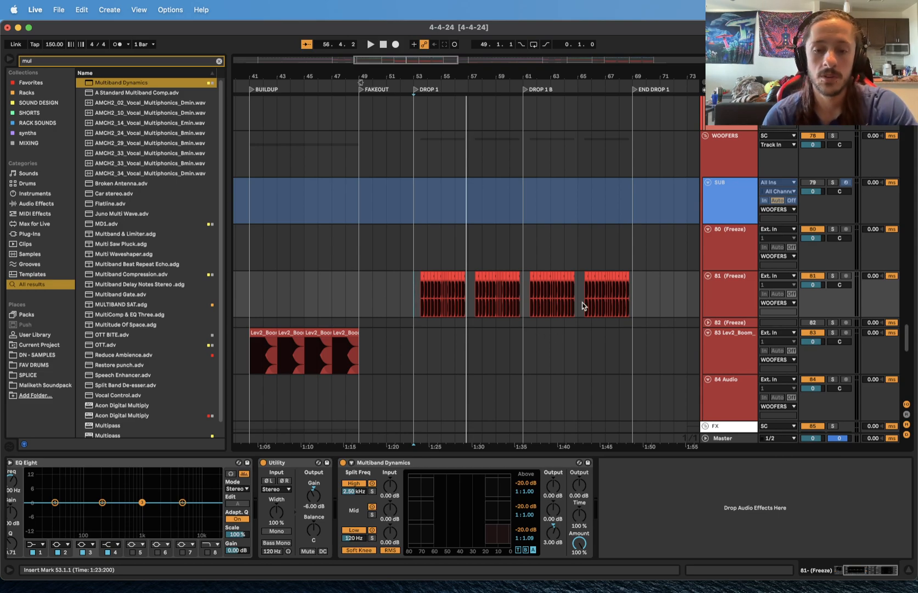
Step: Show the Master track's devices and play the full drop from DROP 1 twice, examining the low end in Spectrum
scroll(621, 341, "down", 10)
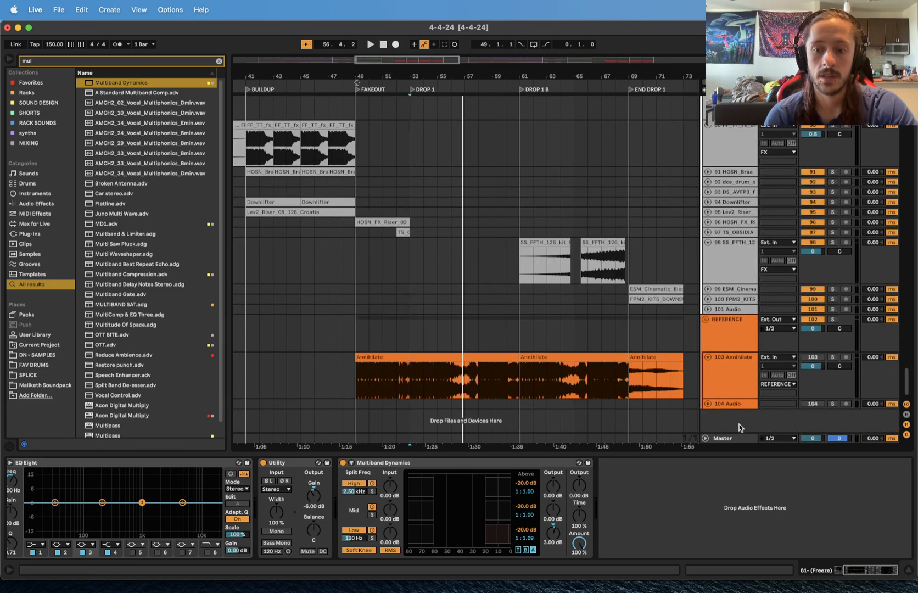
left_click(730, 433)
key("space")
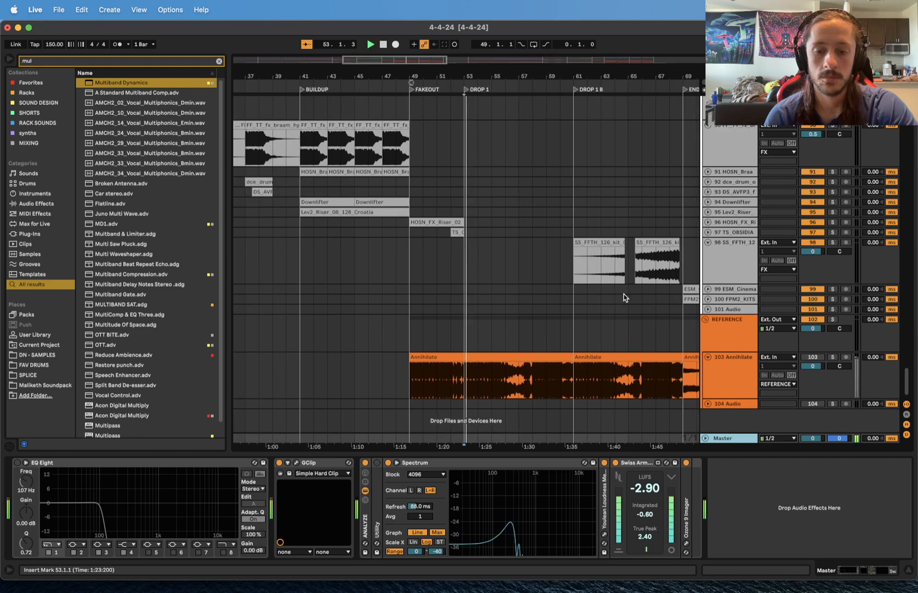
mouse_move(483, 487)
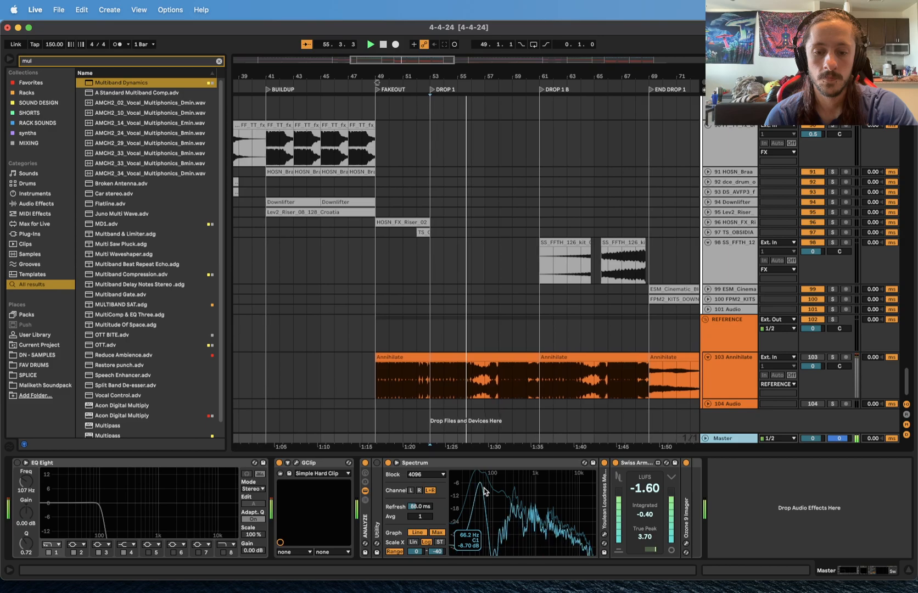
key("space")
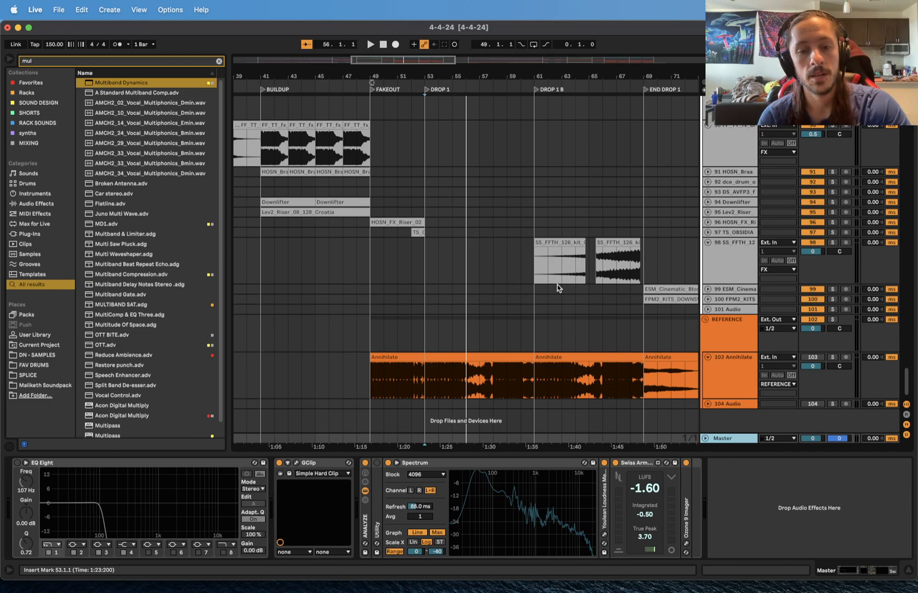
key("space")
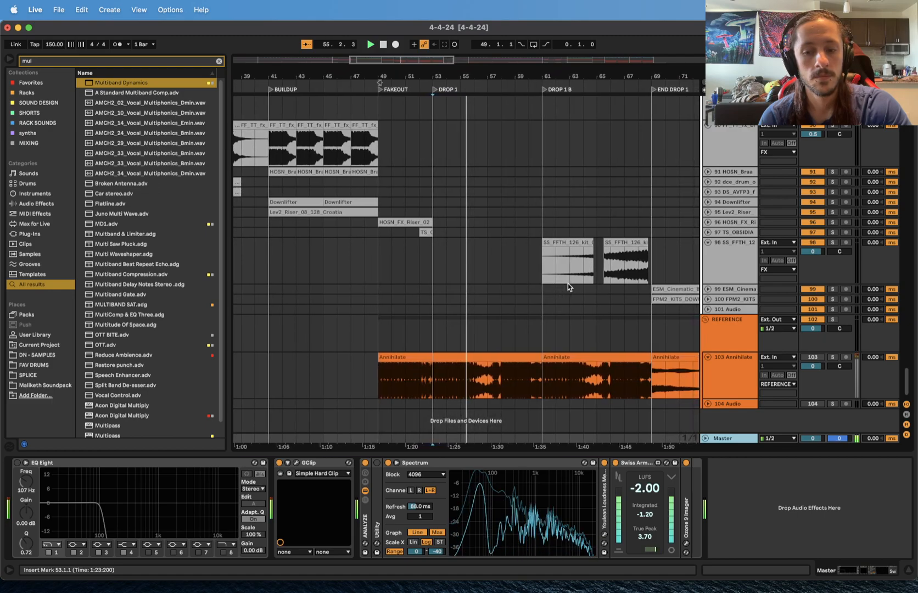
key("space")
Step: Go back up the arrangement from the REFERENCE tracks through the MIDS tracks
scroll(568, 283, "up", 10)
scroll(568, 283, "up", 1)
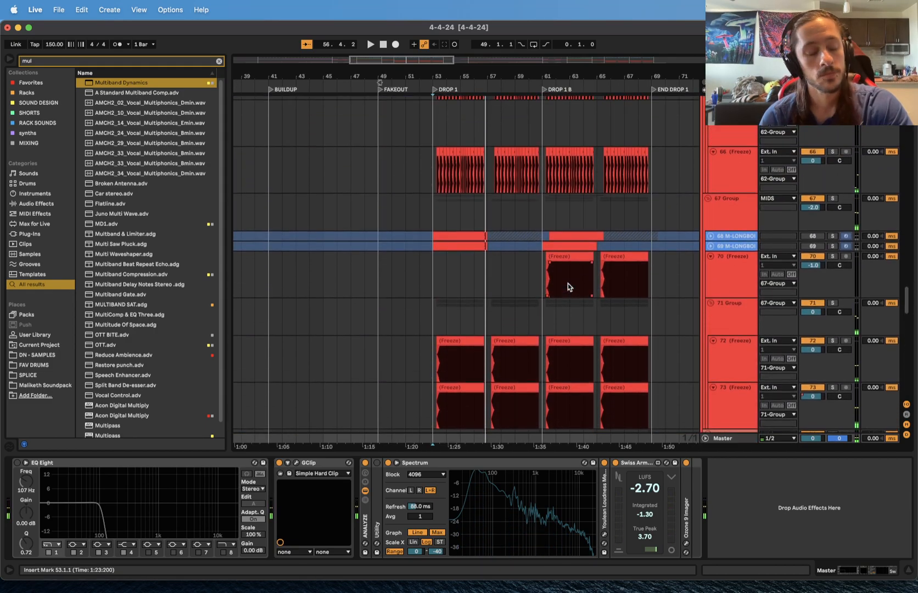
scroll(568, 283, "up", 10)
scroll(568, 283, "up", 8)
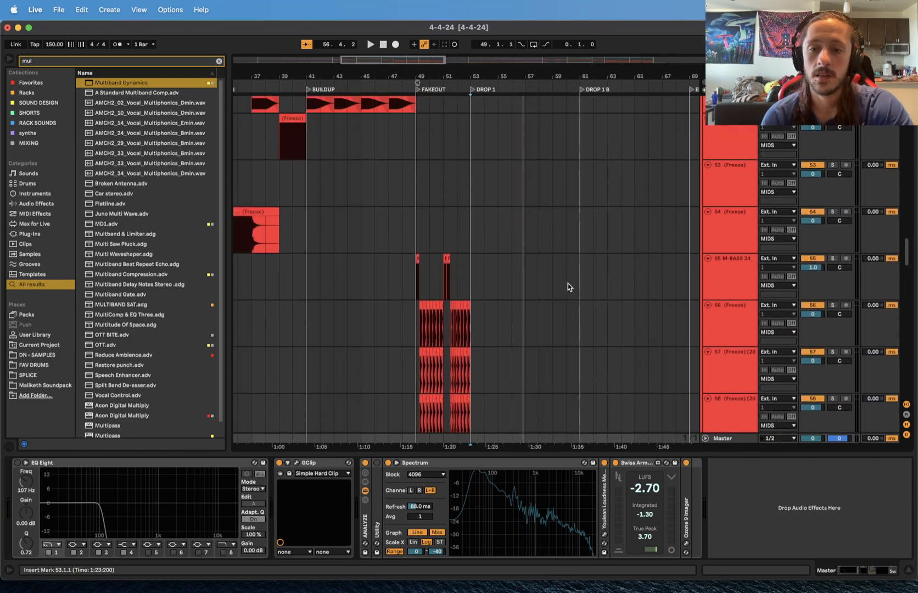